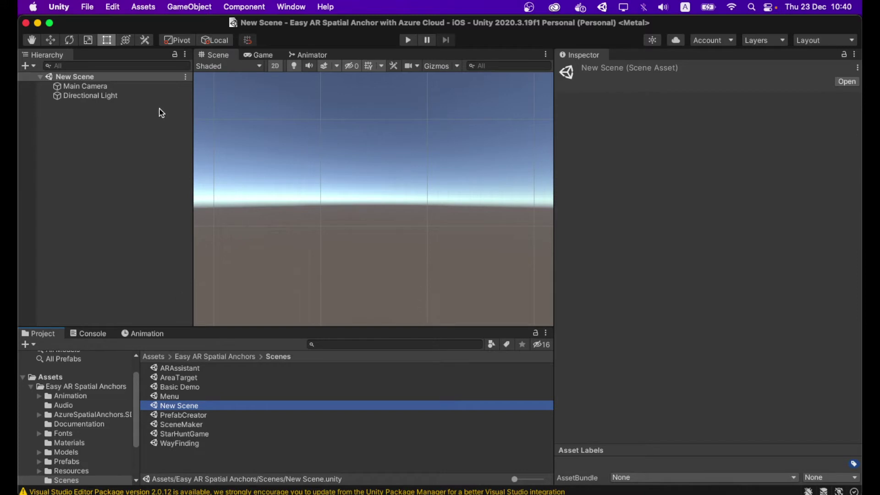
Delete the Main Camera from the scene
left_click(103, 87)
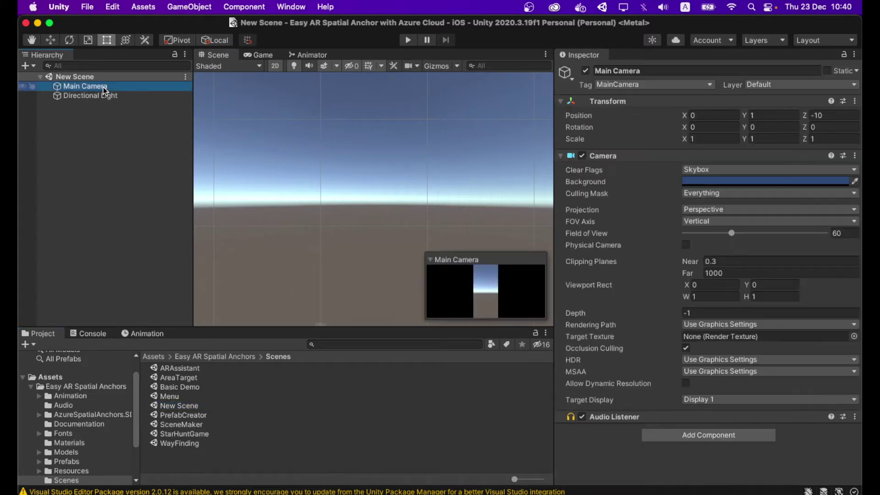
right_click(103, 87)
left_click(144, 174)
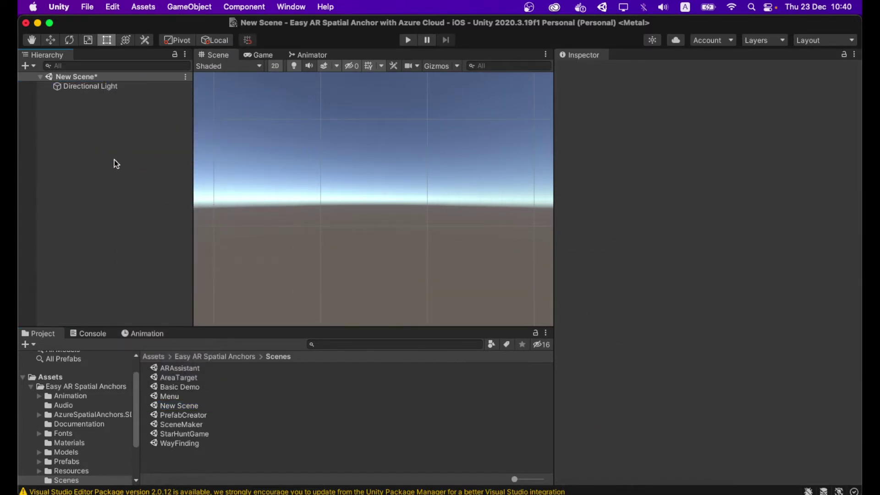
Add an AR Session Origin and an AR Session from the XR menu
right_click(91, 127)
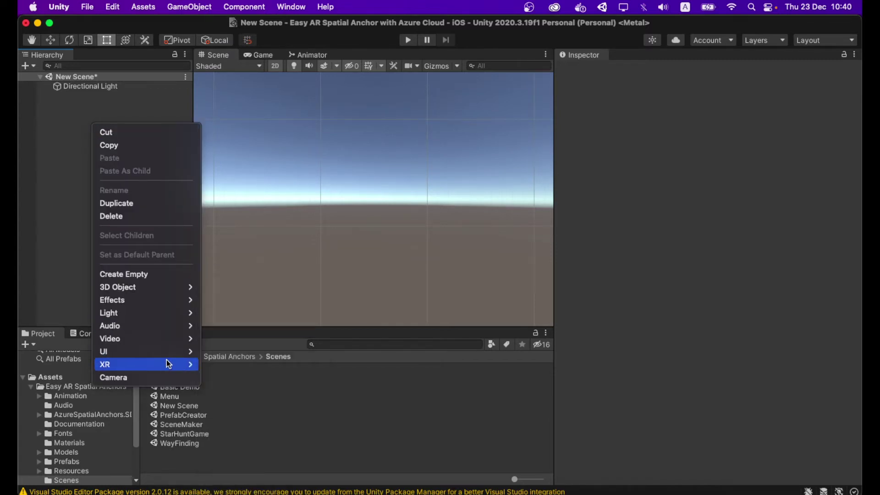
mouse_move(169, 364)
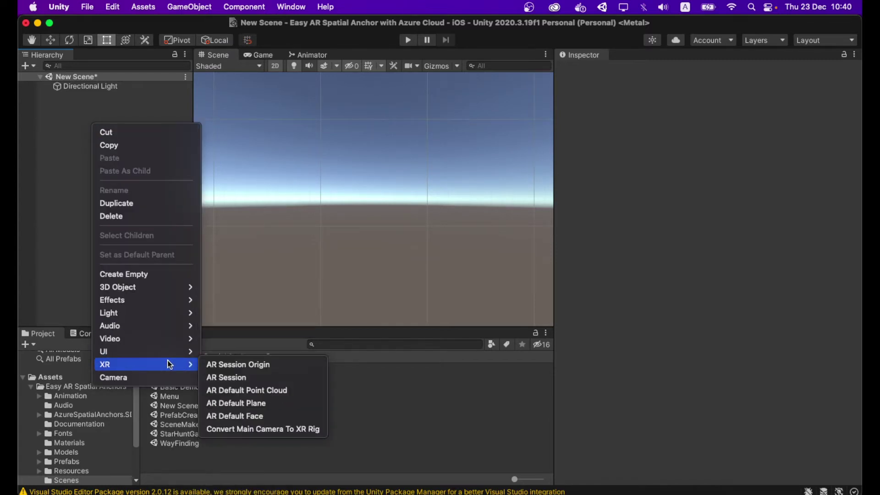
left_click(224, 367)
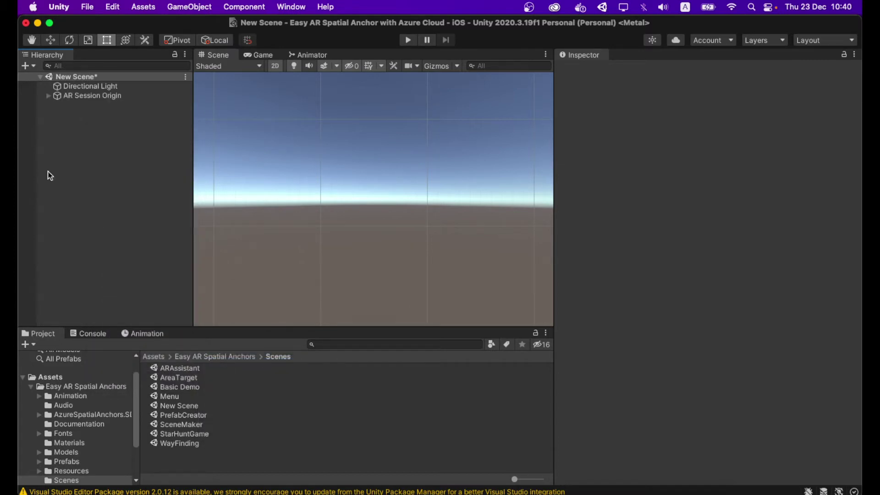
right_click(89, 124)
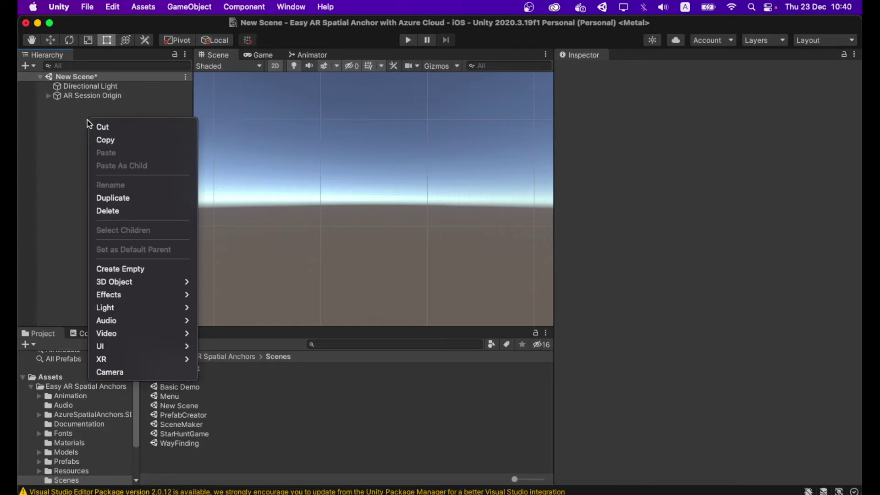
mouse_move(160, 346)
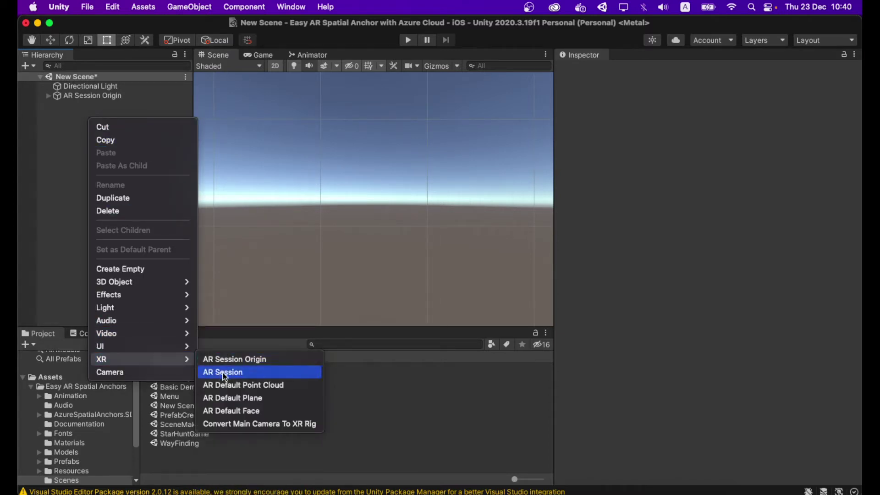
left_click(223, 372)
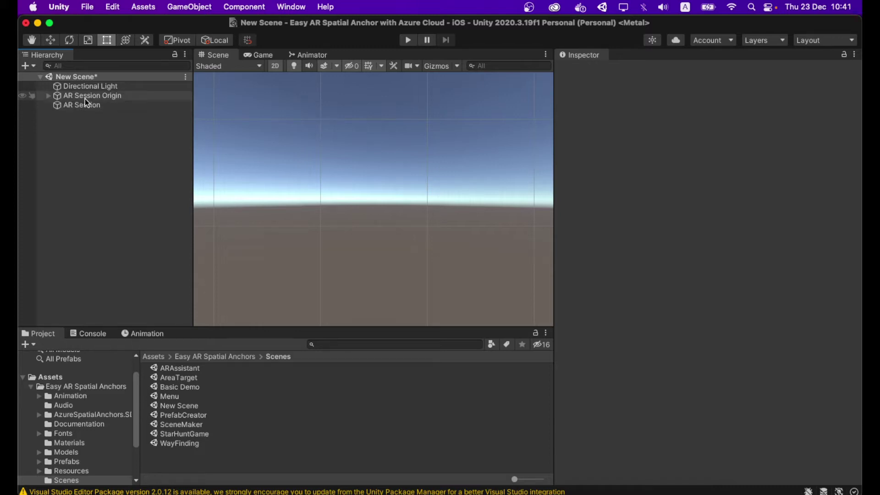
Add an AR Default Point Cloud and drag it under AR Session Origin beside AR Camera
left_click(49, 96)
right_click(108, 97)
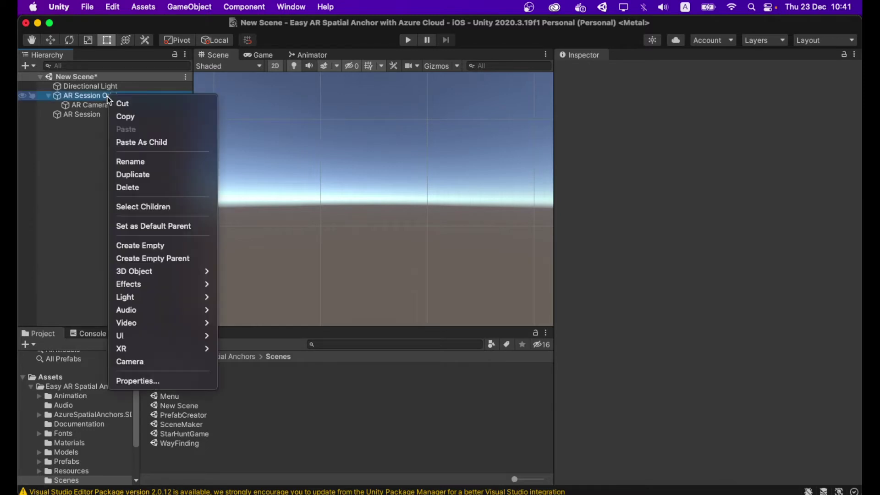
mouse_move(151, 349)
left_click(268, 374)
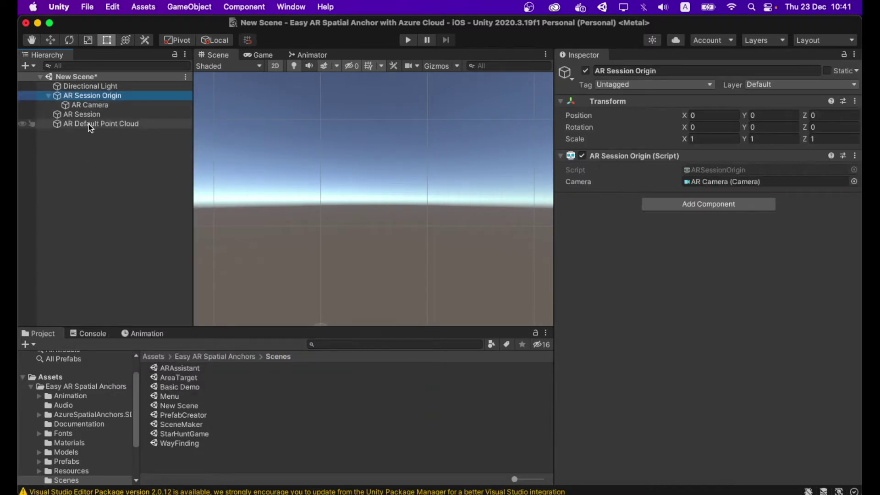
left_click(90, 125)
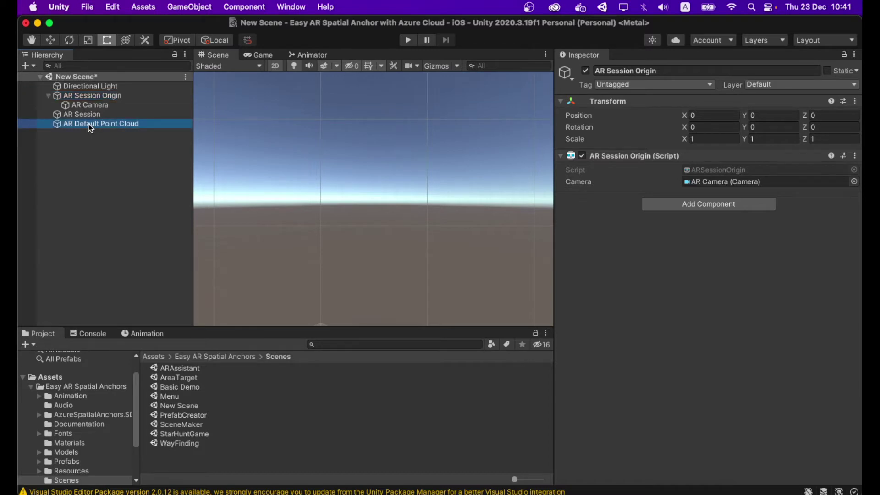
left_click_drag(89, 124, 88, 101)
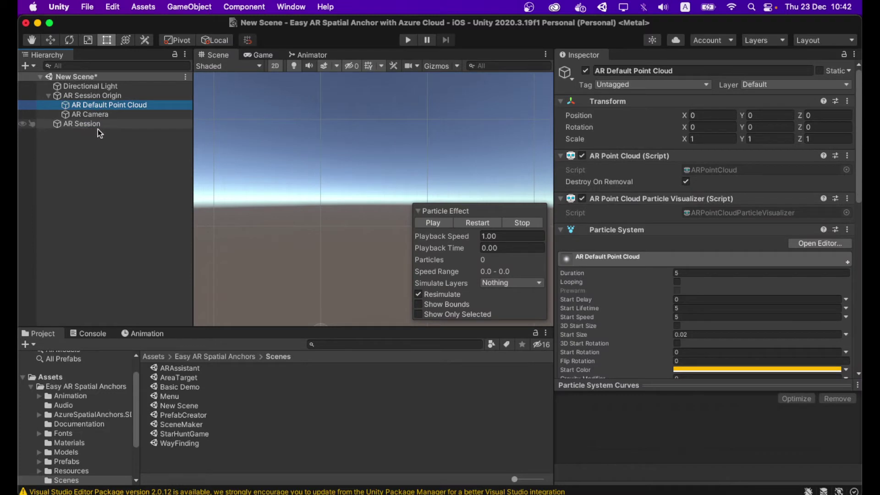
left_click(97, 96)
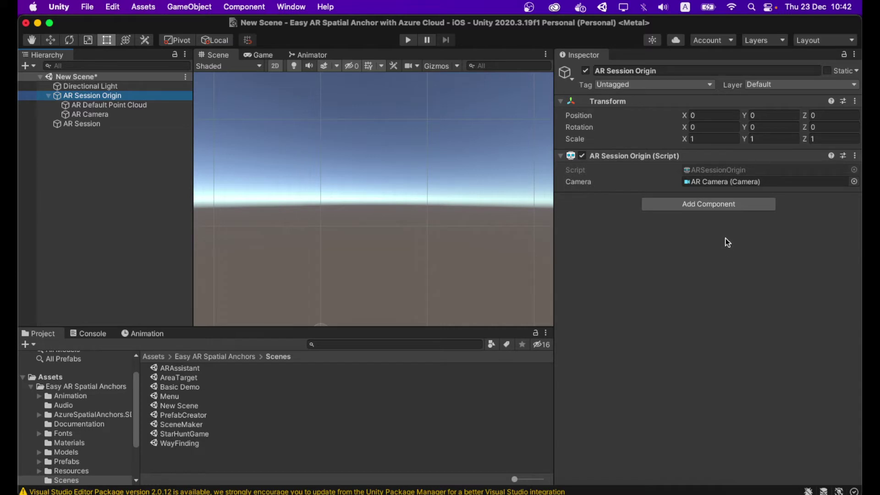
Add AR Anchor Manager, AR Plane Manager and AR Raycast Manager components to AR Session Origin
left_click(716, 207)
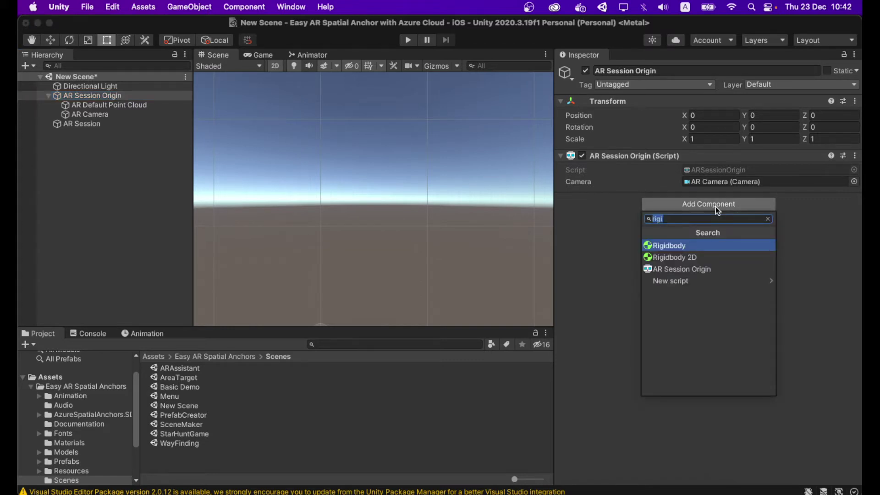
type("ar")
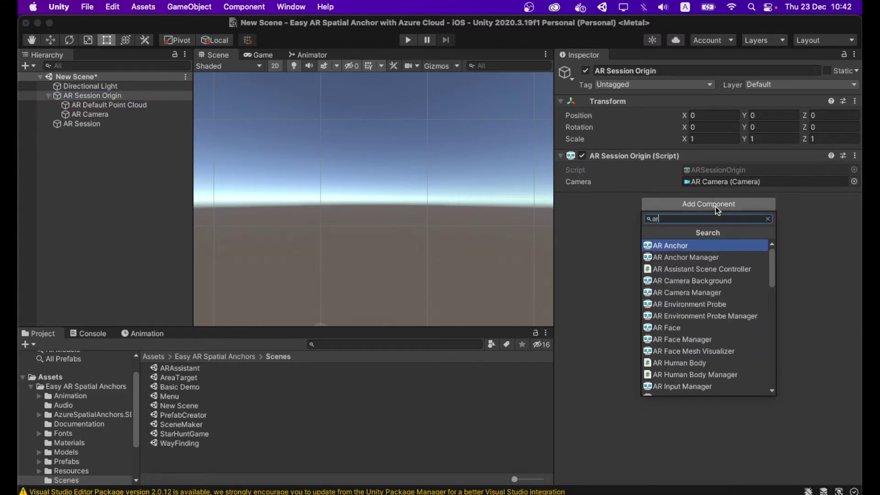
left_click(721, 257)
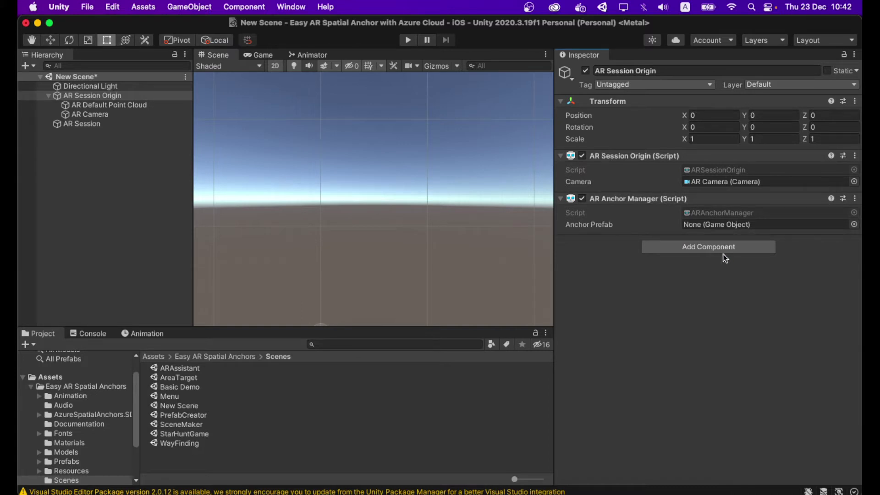
left_click(724, 244)
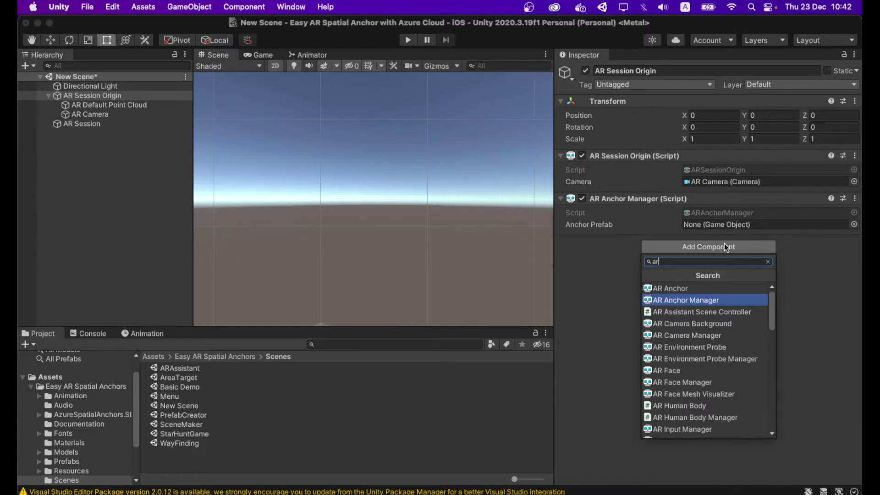
type("ar pla")
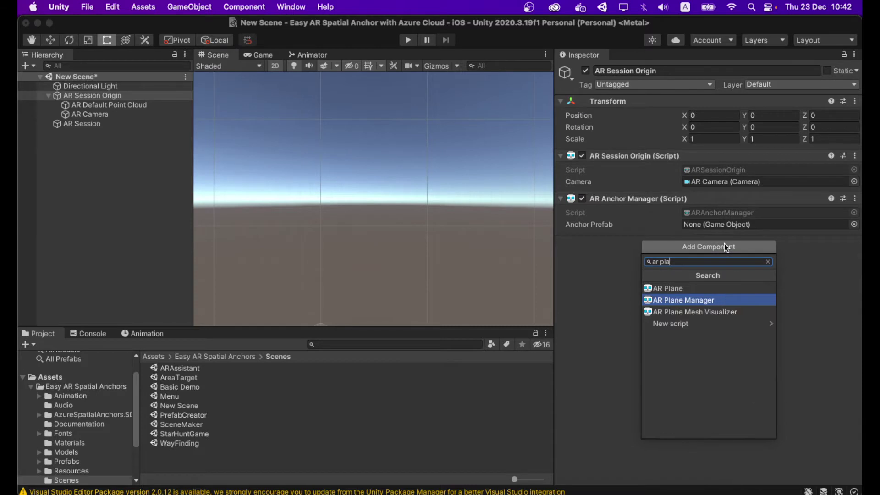
left_click(752, 301)
left_click(716, 303)
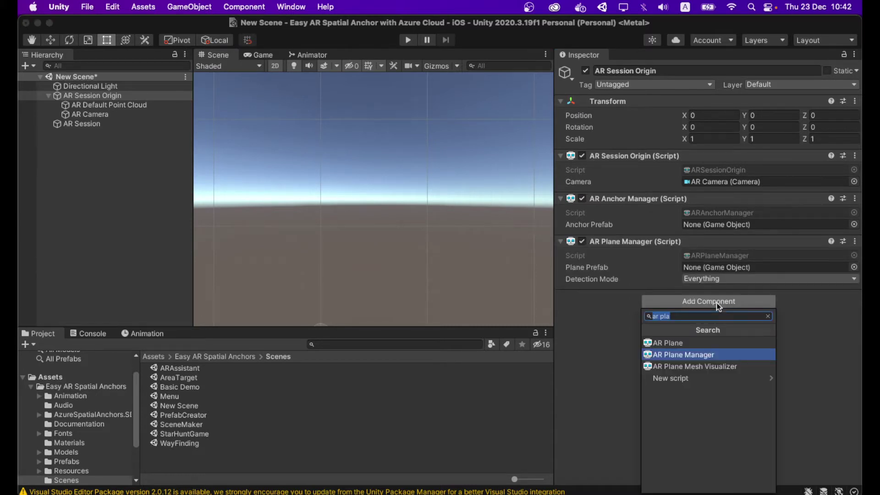
type("ar")
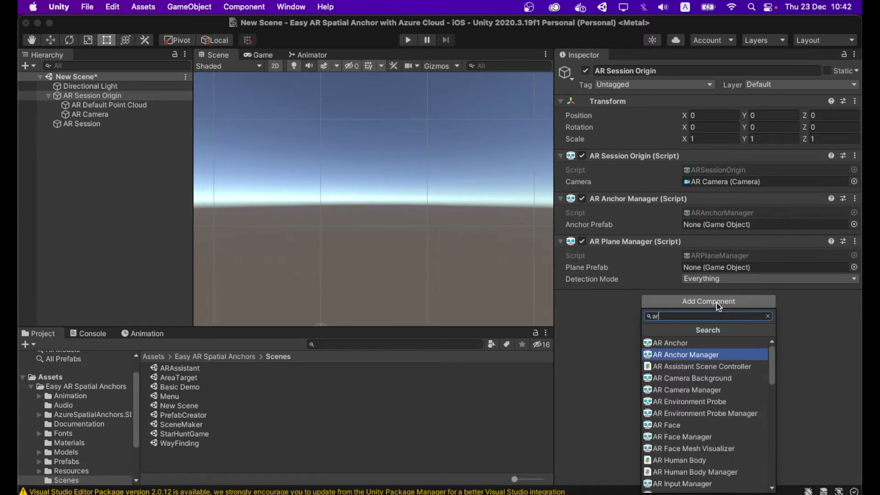
type(" ray")
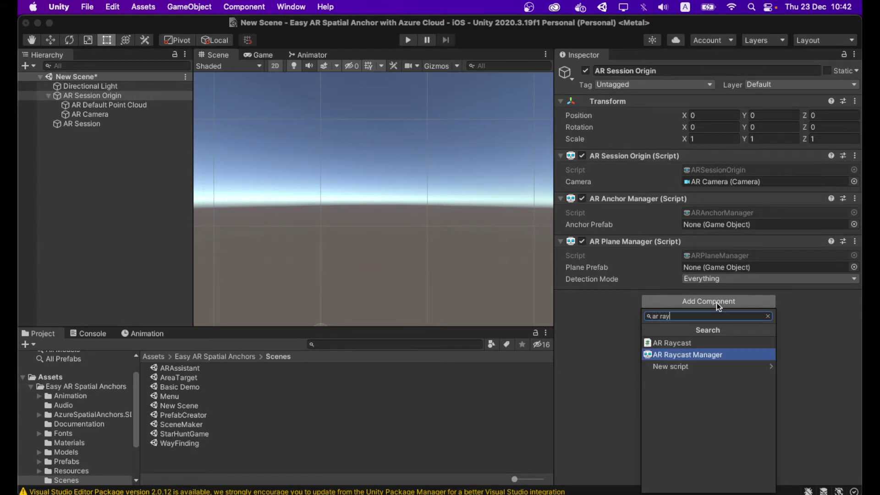
left_click(751, 354)
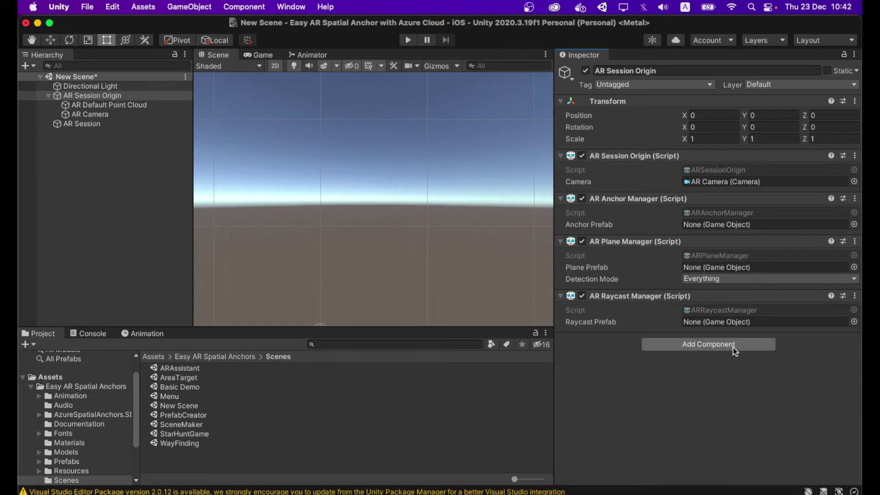
Add an AR Point Cloud Manager and set AR Default Point Cloud as its Point Cloud Prefab
left_click(733, 347)
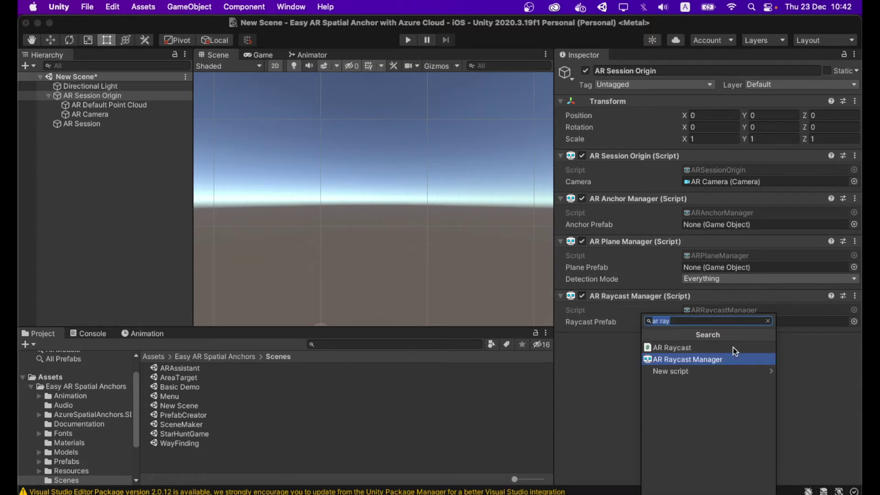
type("ar")
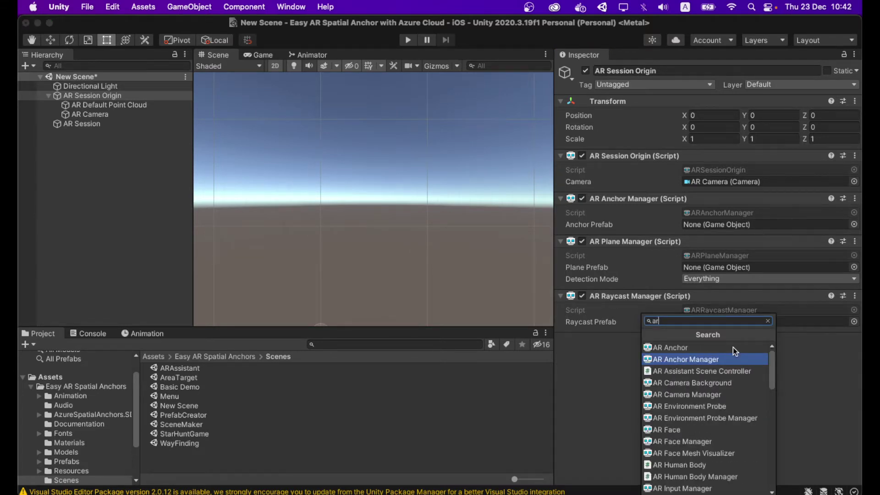
type(" poi")
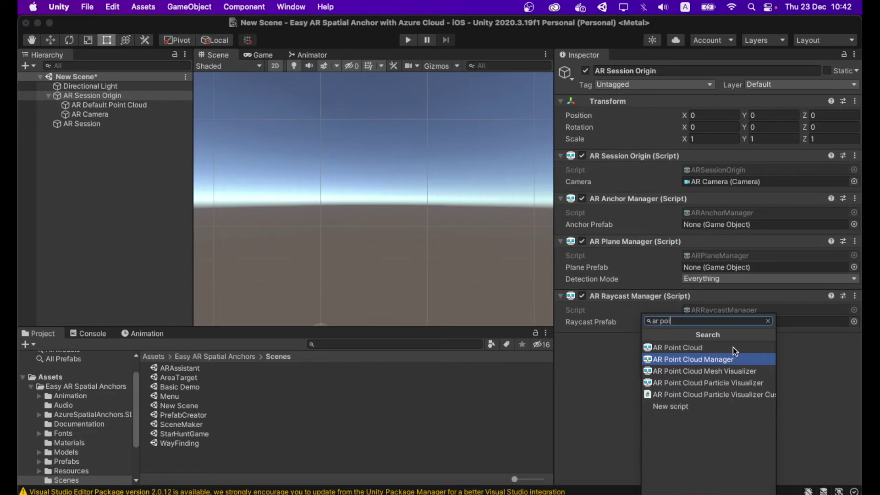
left_click(730, 361)
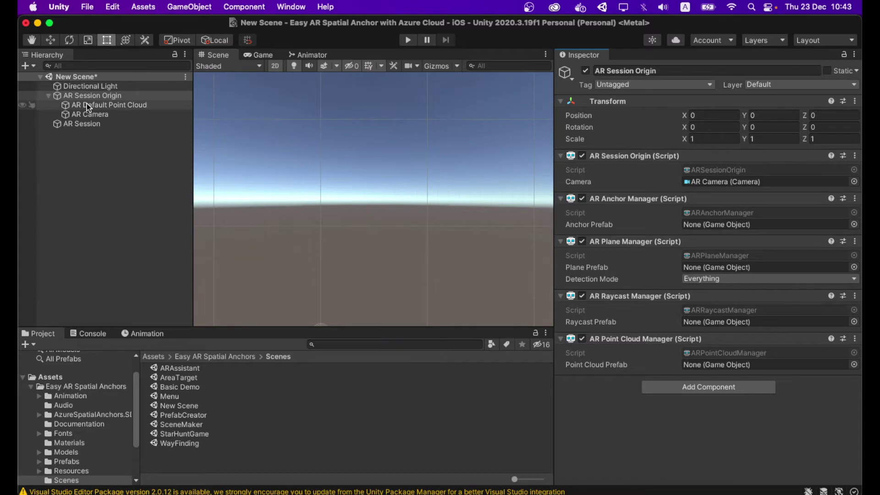
left_click_drag(87, 103, 689, 363)
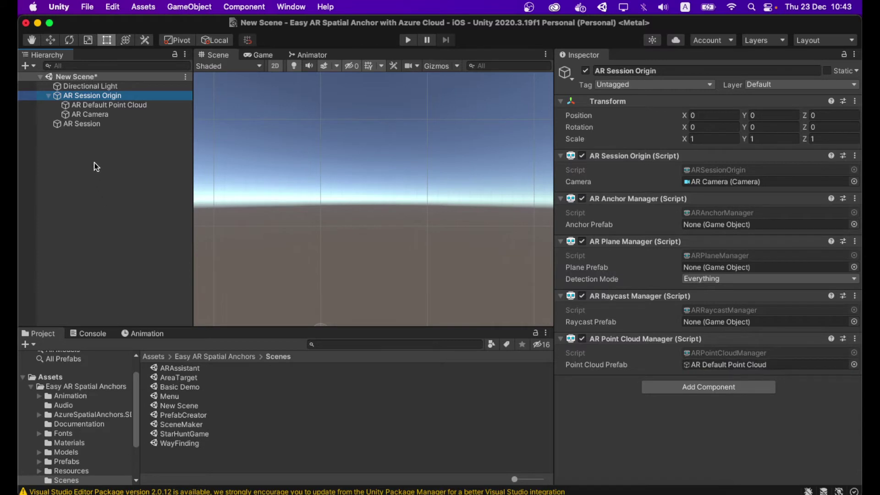
Create an empty object, reset its transform to 0, 0, 0, and name it SpatialAnchorConfig
right_click(74, 147)
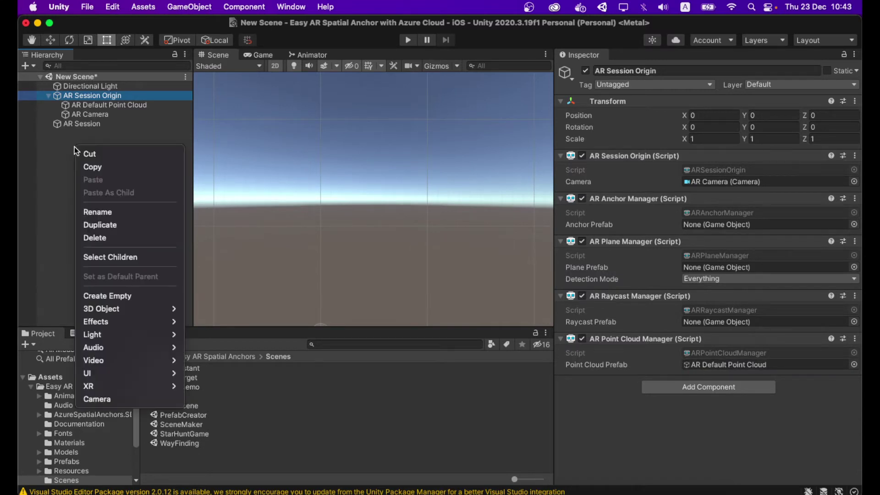
left_click(156, 295)
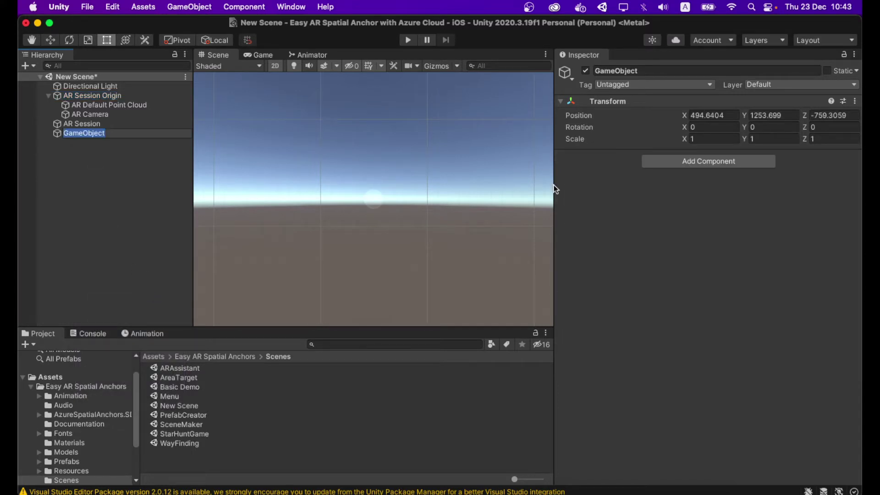
left_click(854, 102)
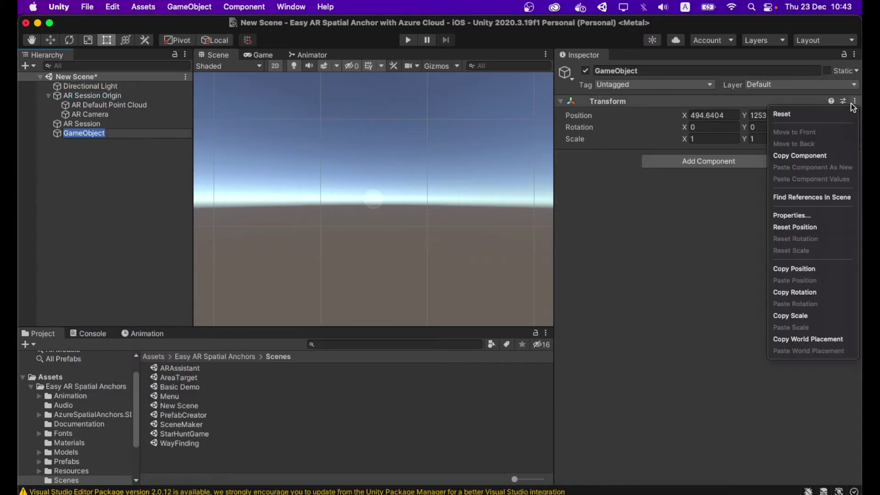
left_click(833, 114)
left_click(672, 72)
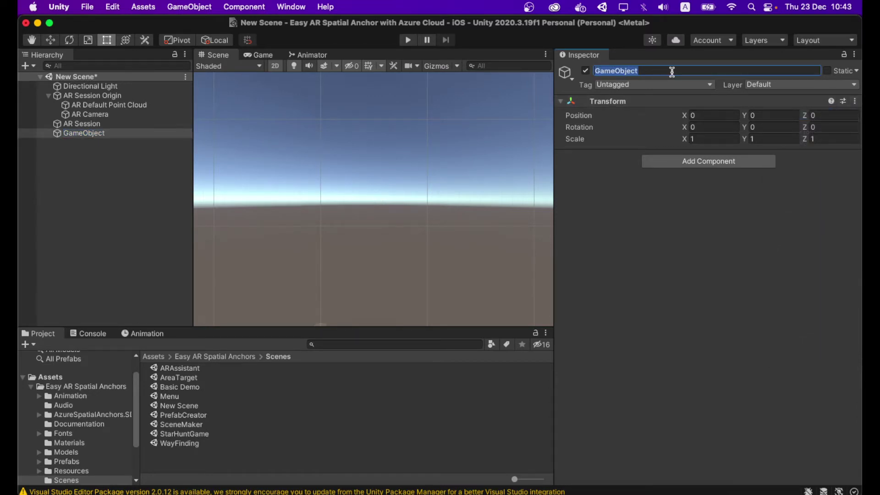
type("SpatialAnchorCon")
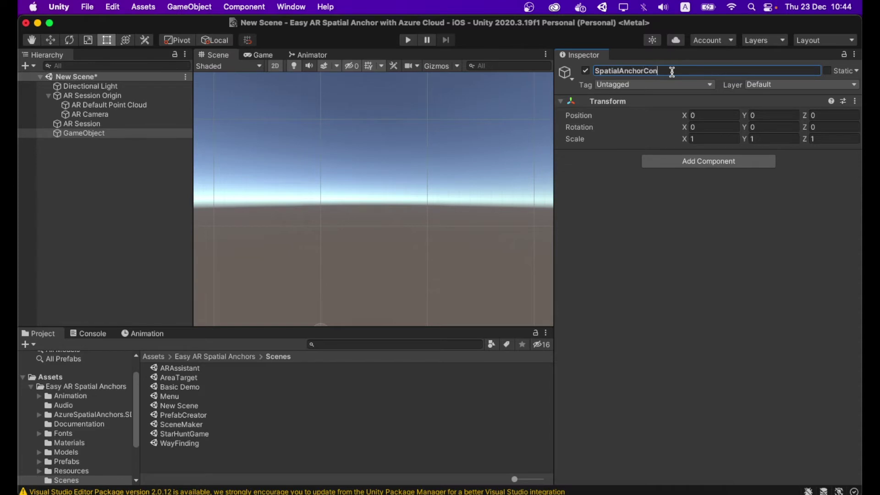
type("fig")
key("Return")
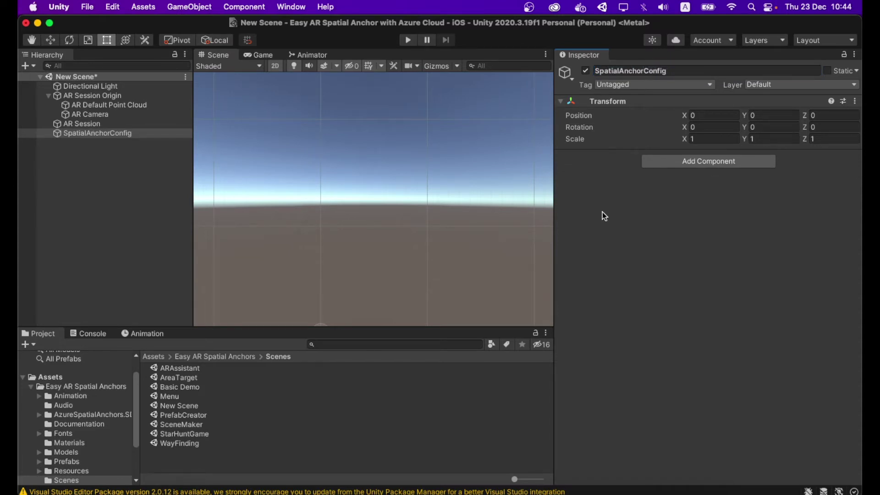
Add a Spatial Anchor Manager component to SpatialAnchorConfig
left_click(691, 162)
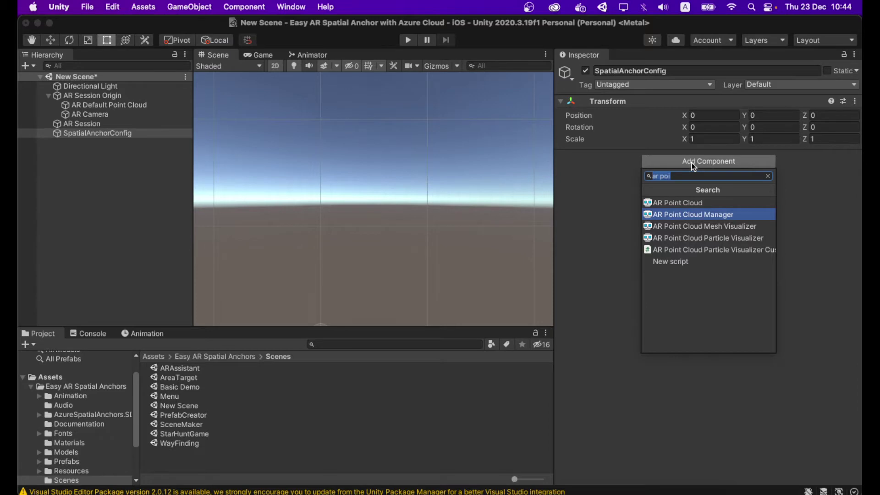
type("spatia")
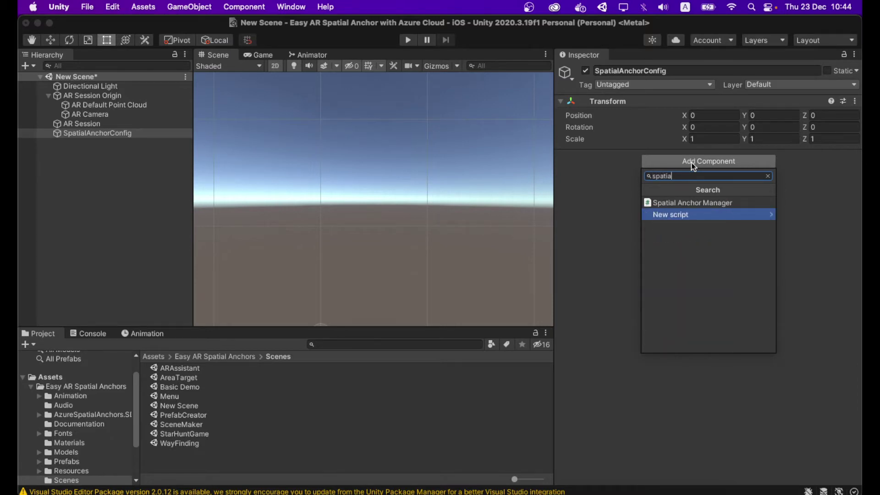
left_click(718, 201)
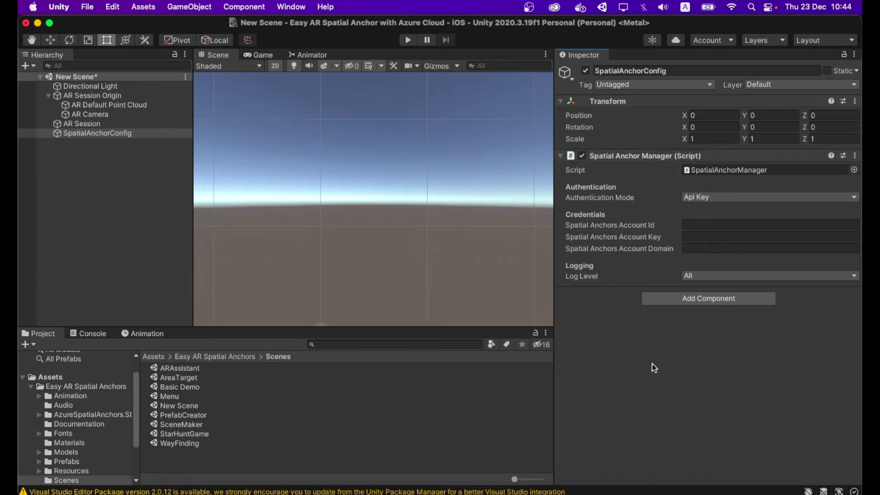
Inspect the SpatialAnchorConfig asset in AzureSpatialAnchors.SDK > Resources, then create another empty object
left_click(195, 357)
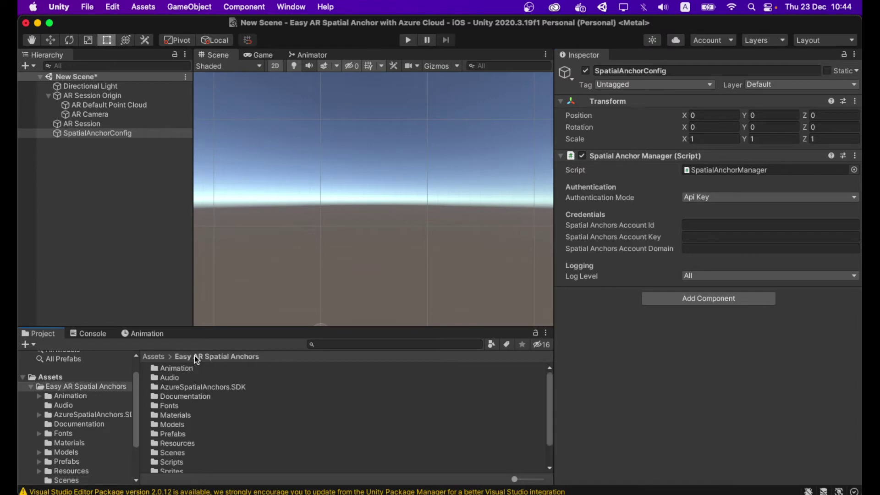
double_click(192, 387)
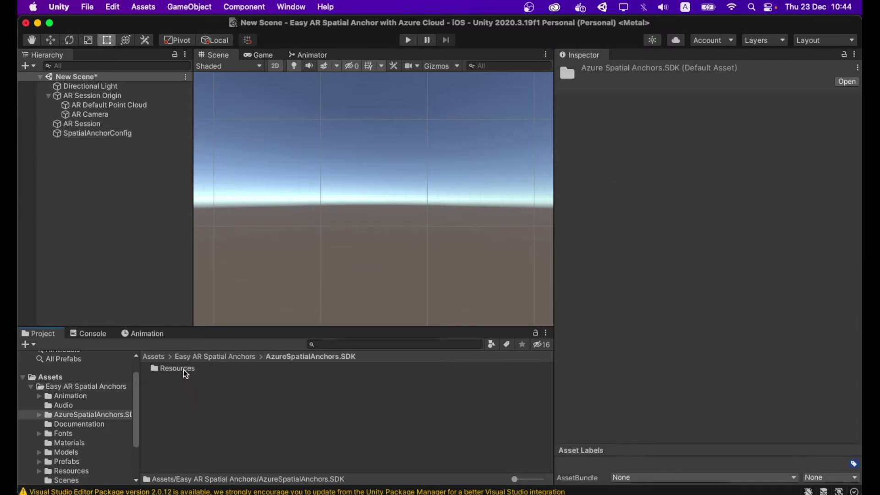
left_click(183, 370)
double_click(186, 369)
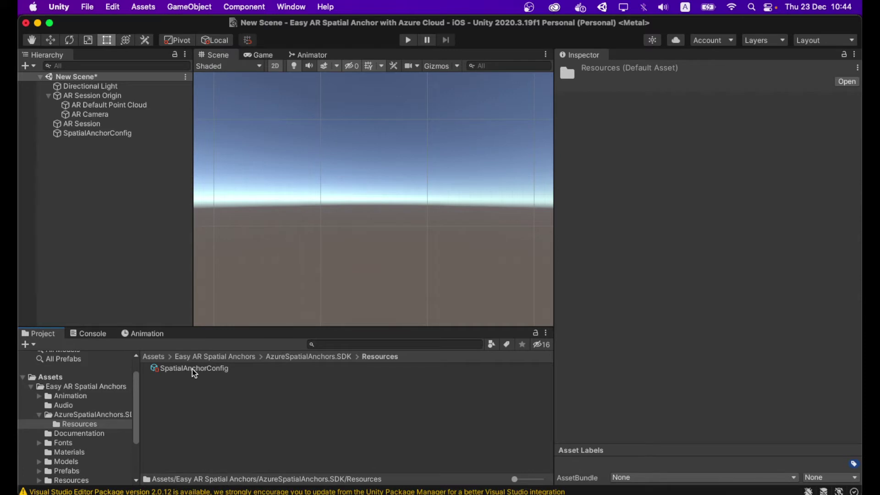
left_click(194, 369)
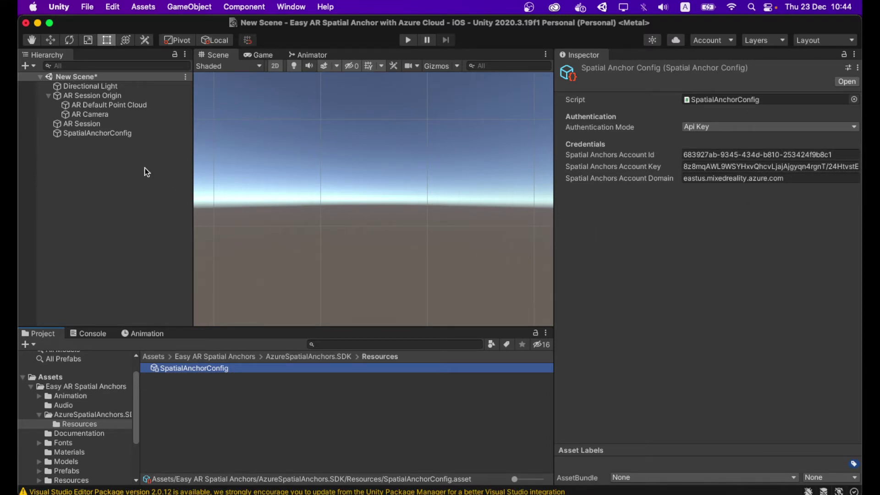
left_click(113, 132)
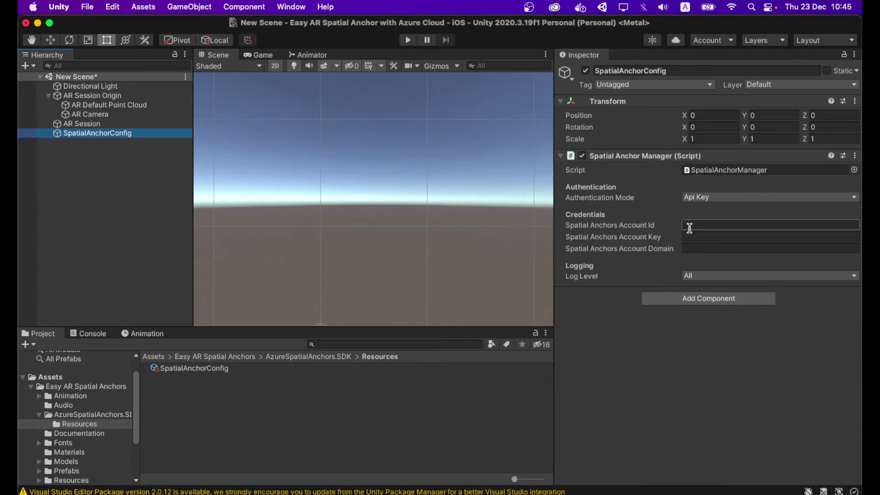
right_click(101, 169)
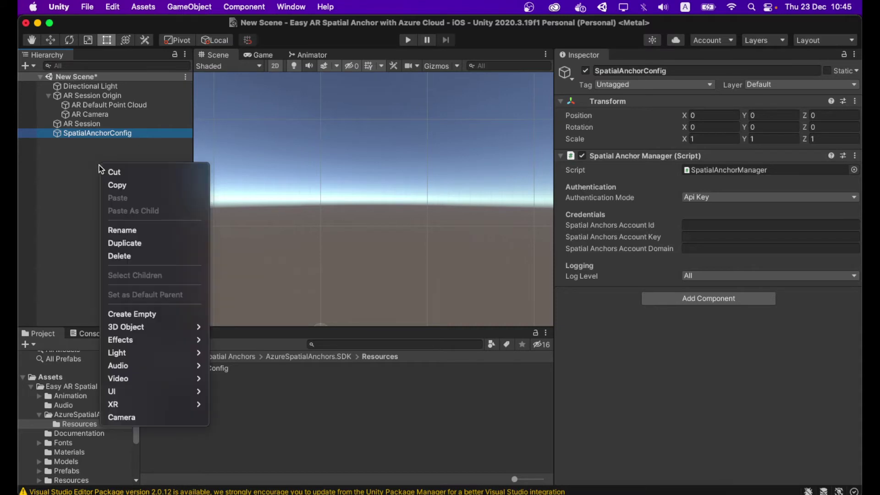
left_click(173, 314)
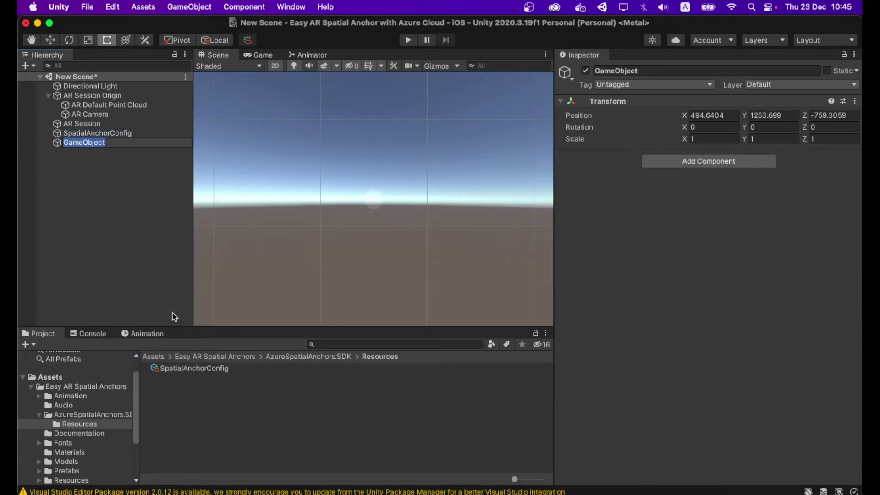
Name the new object Selector and add Item Selector and Scale Rotate Handler components
left_click(680, 71)
type("Selector")
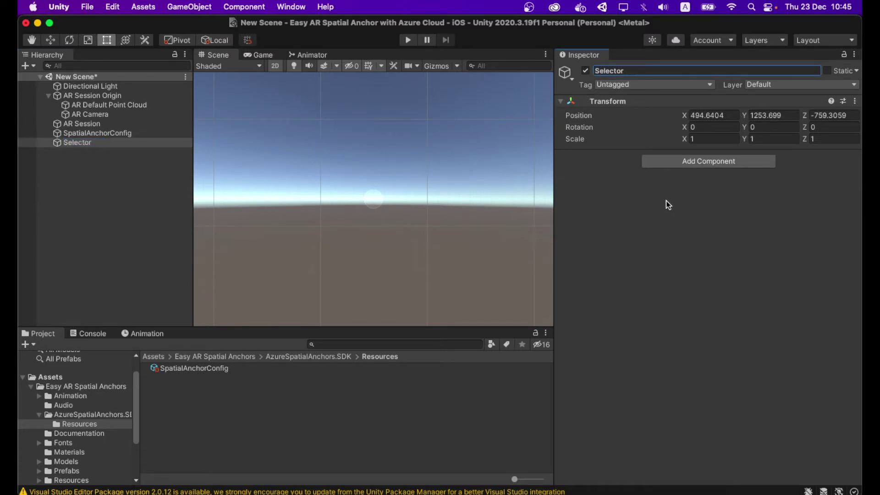
left_click(676, 164)
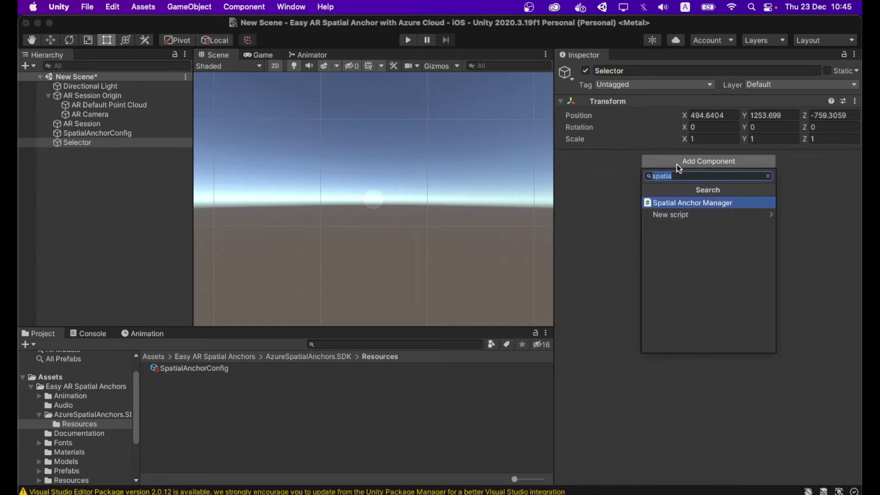
type("ite")
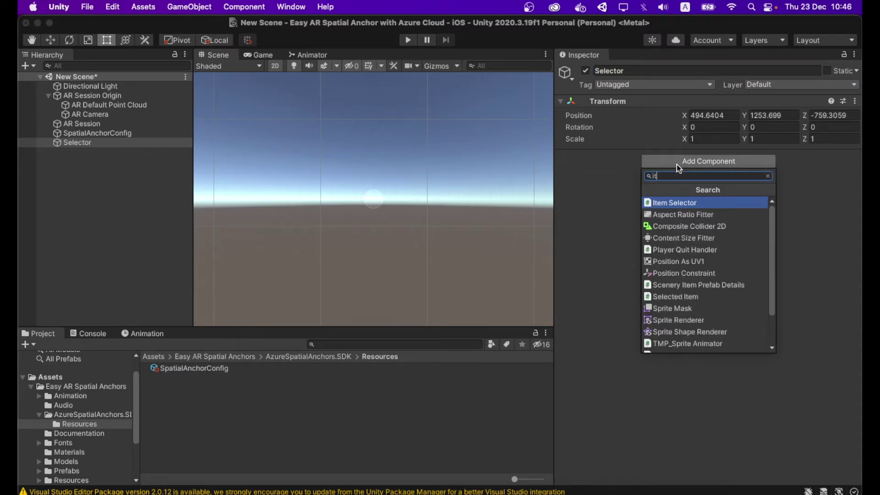
left_click(695, 203)
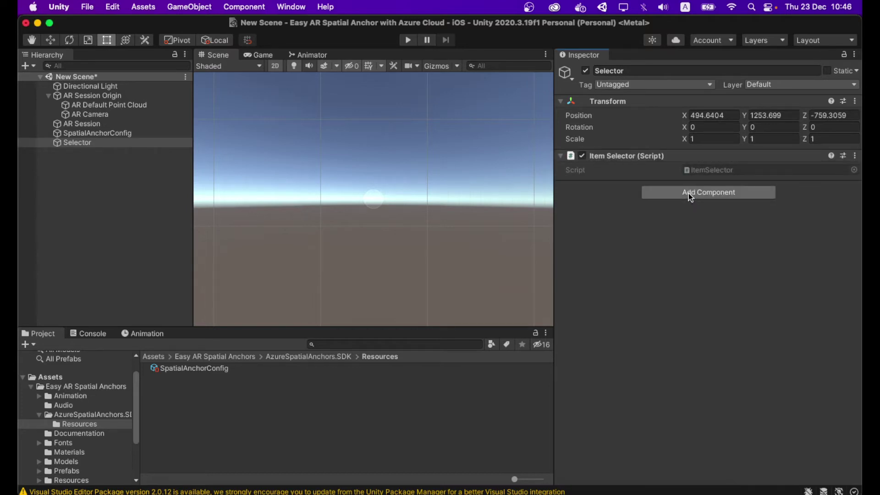
left_click(689, 193)
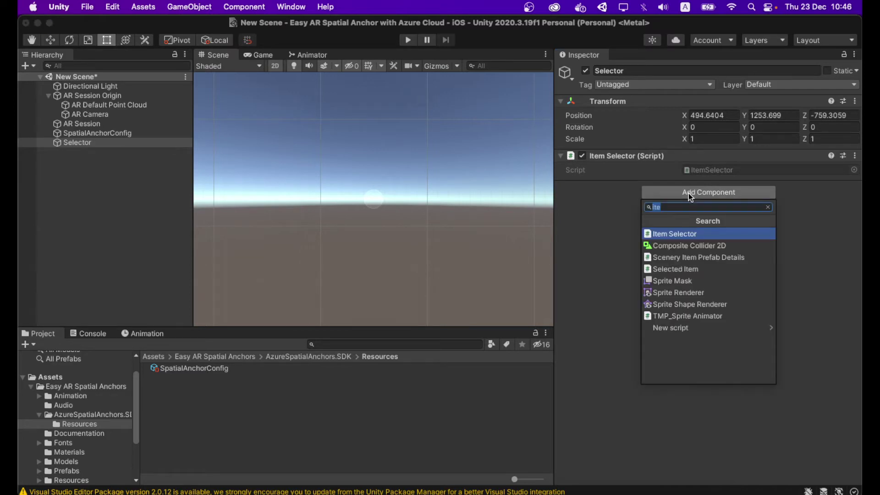
type("scale")
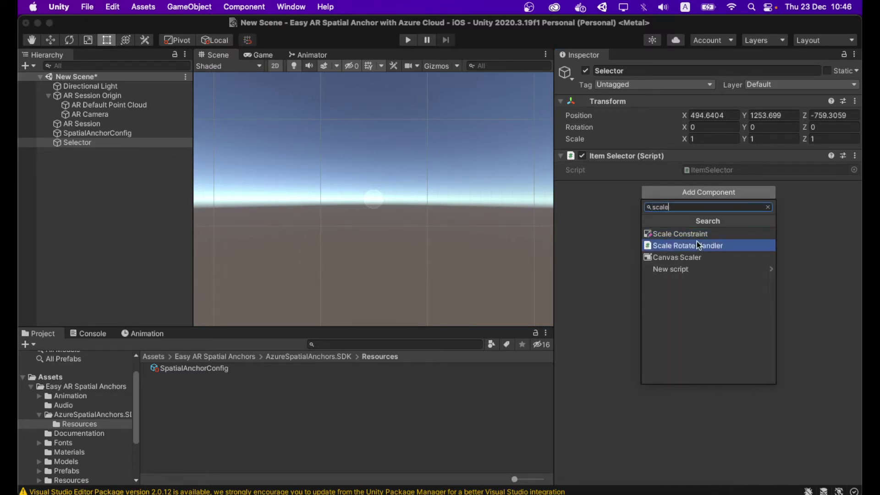
left_click(697, 241)
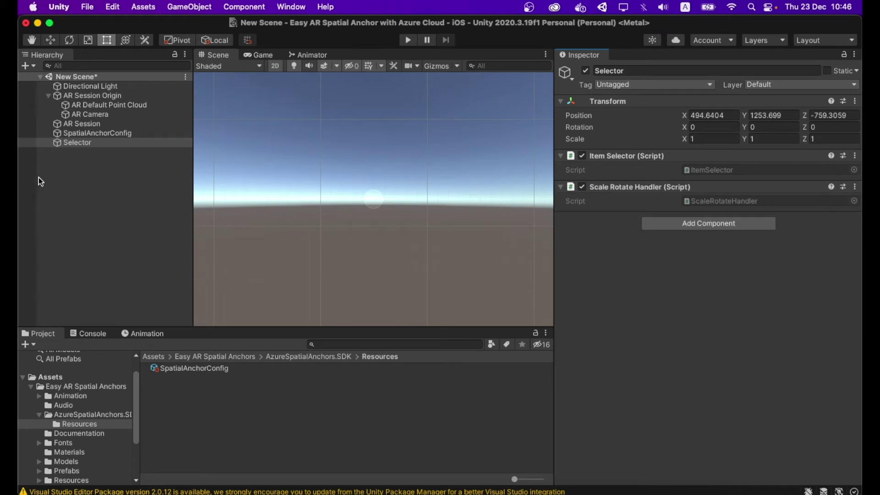
Create an empty object named UX and open the Easy AR Spatial Anchors Prefabs folder
right_click(73, 171)
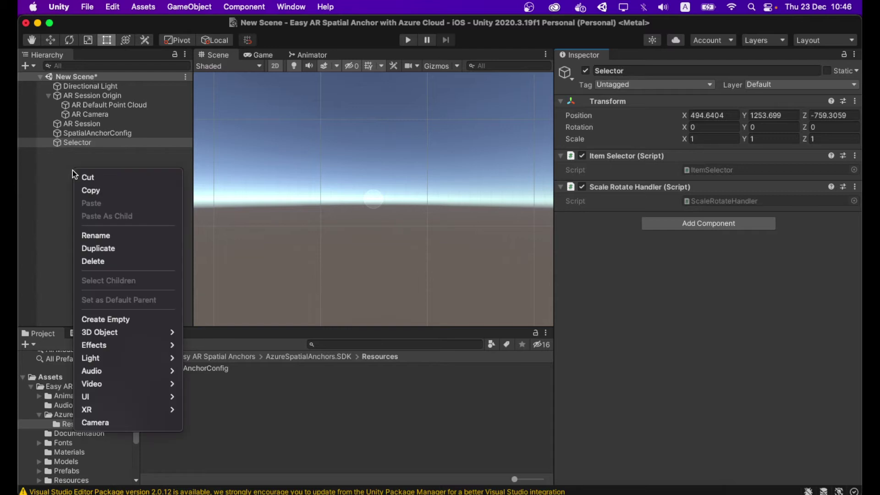
left_click(142, 319)
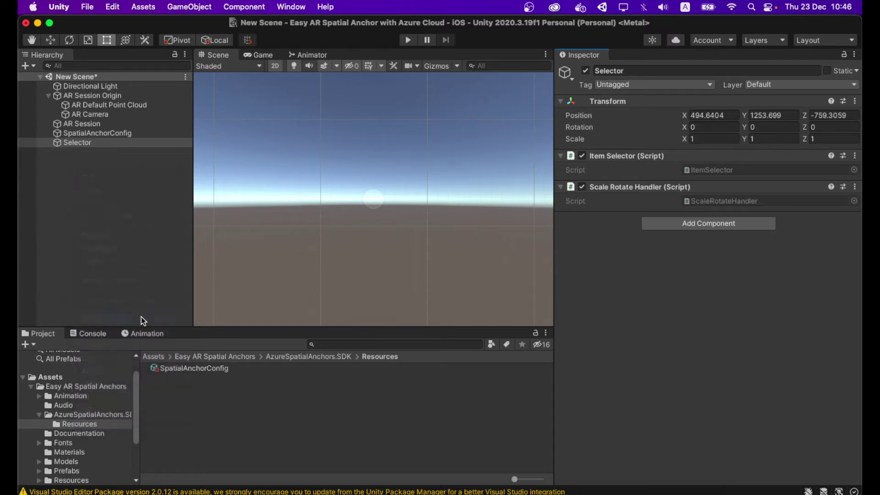
left_click(653, 69)
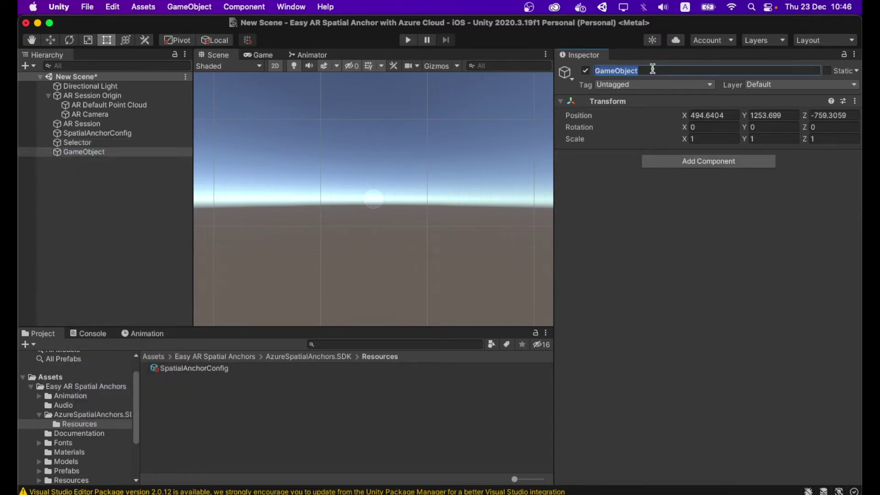
type("UX")
left_click(149, 216)
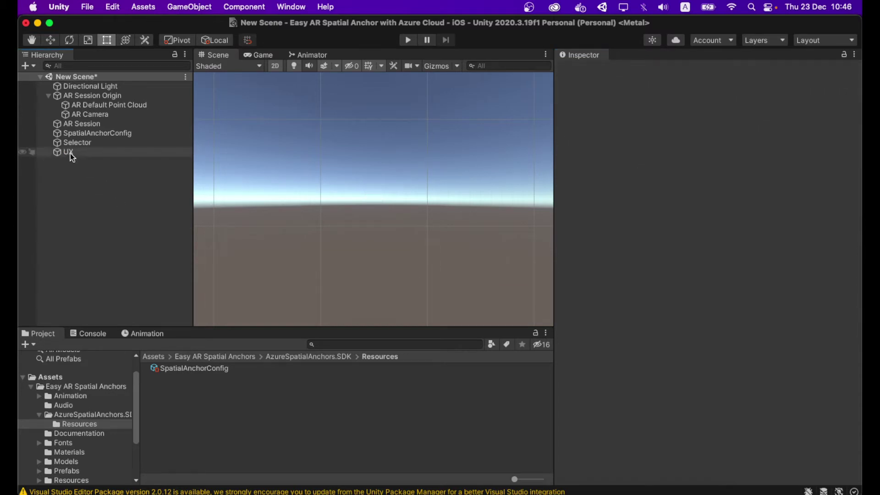
left_click(205, 357)
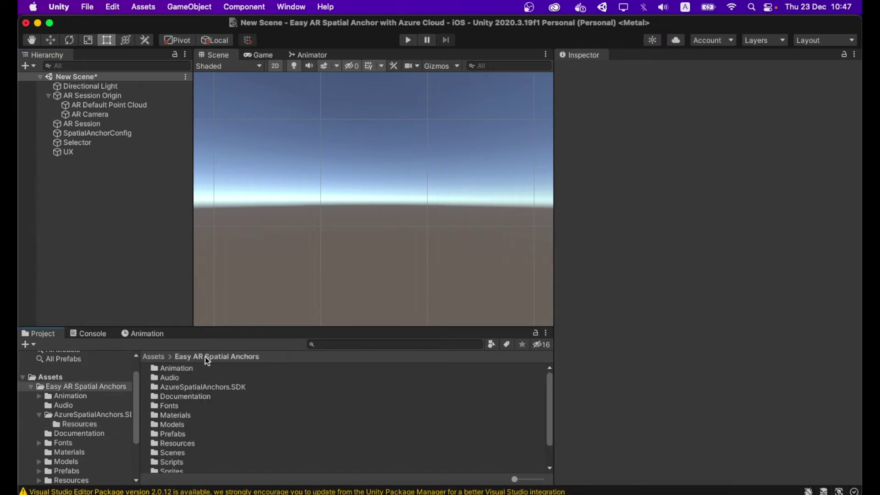
double_click(177, 434)
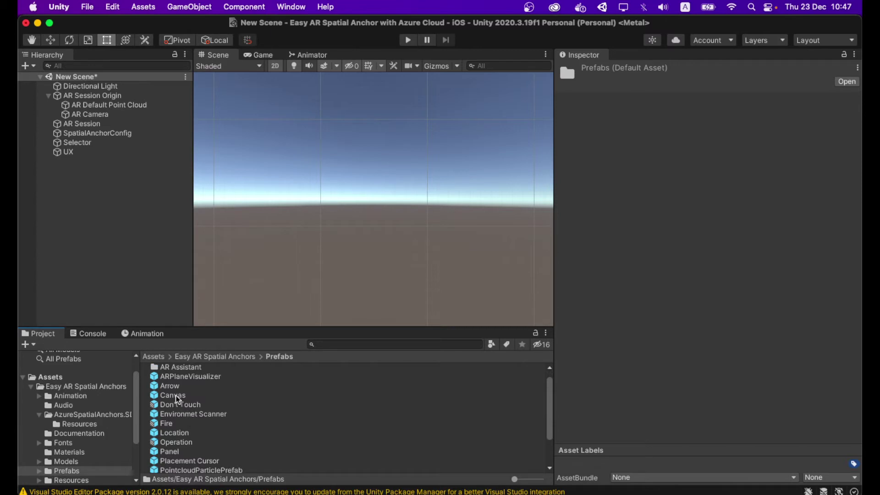
Place the Canvas prefab under UX and expand Canvas and Main Panel in the Hierarchy
left_click_drag(172, 395, 67, 153)
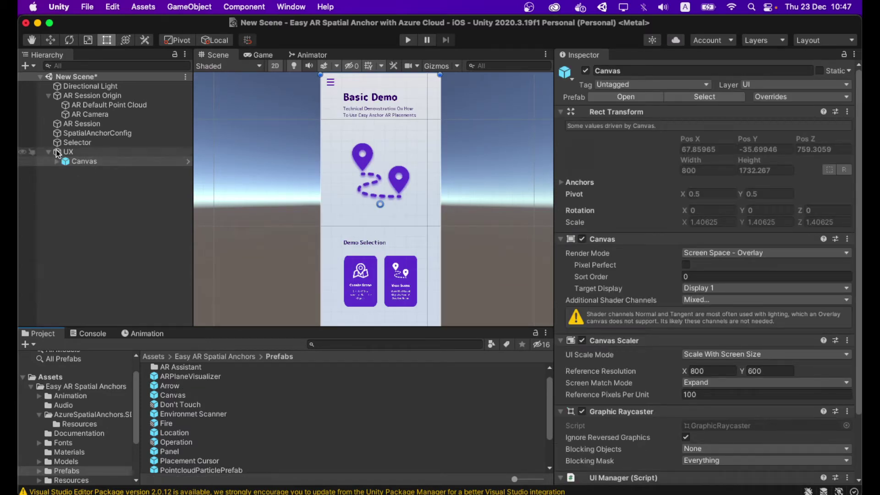
double_click(108, 163)
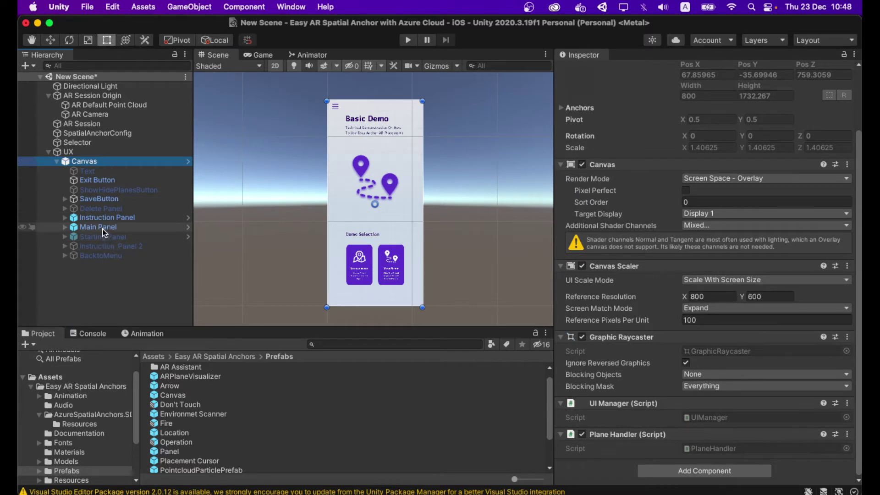
left_click(64, 226)
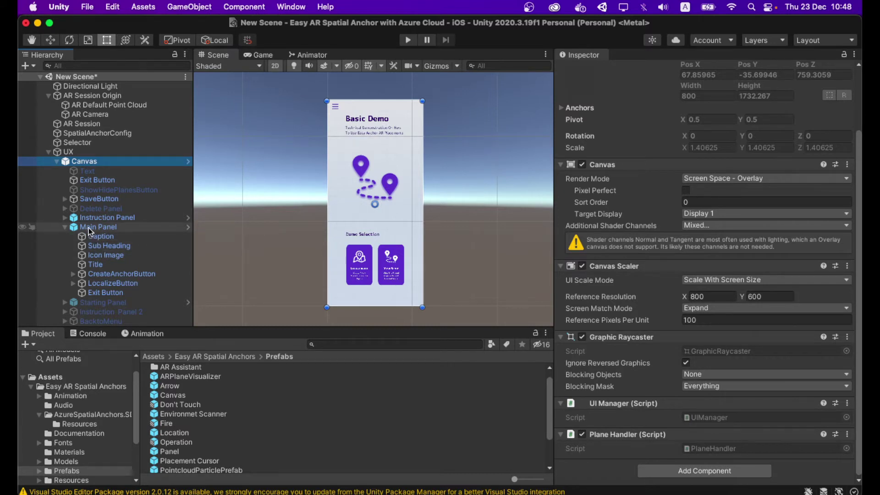
Change the Caption element's text to 'New Scene'
left_click(109, 238)
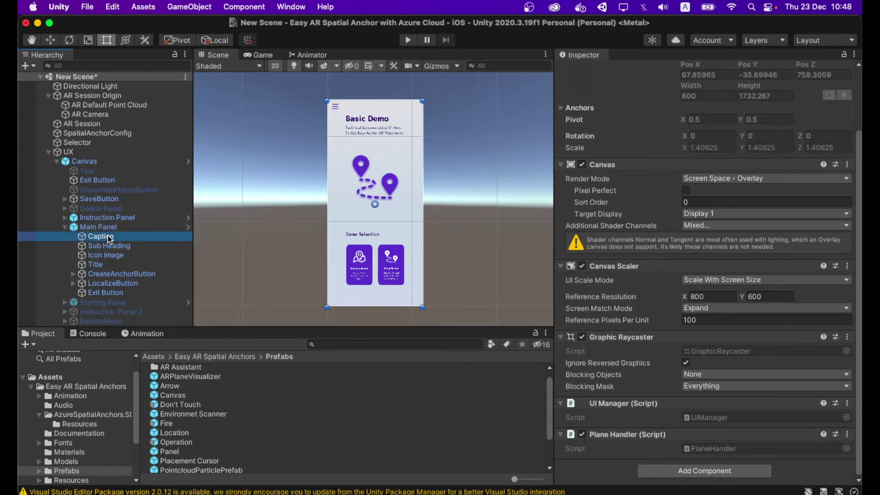
scroll(403, 144, "up", 2)
scroll(403, 144, "up", 2)
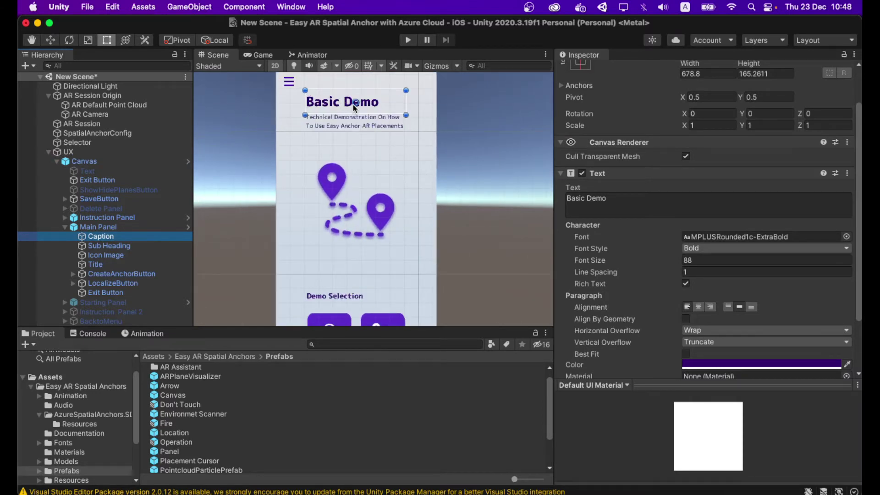
left_click(621, 198)
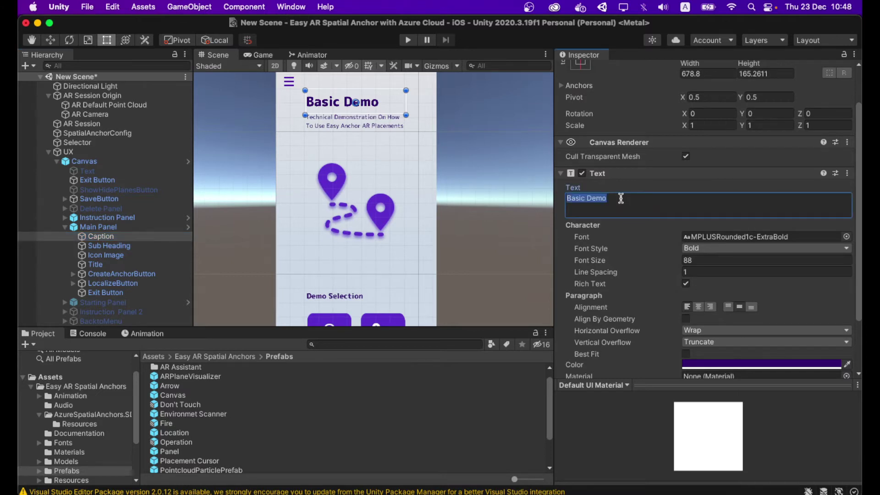
type("New")
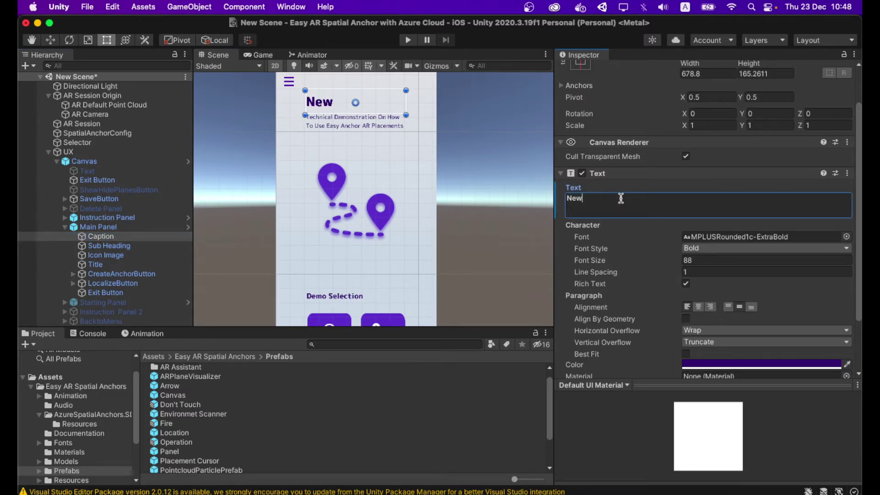
type(" Scene")
Inspect the Sub Heading, Icon Image, Title and CreateAnchorButton elements of Main Panel
left_click(109, 248)
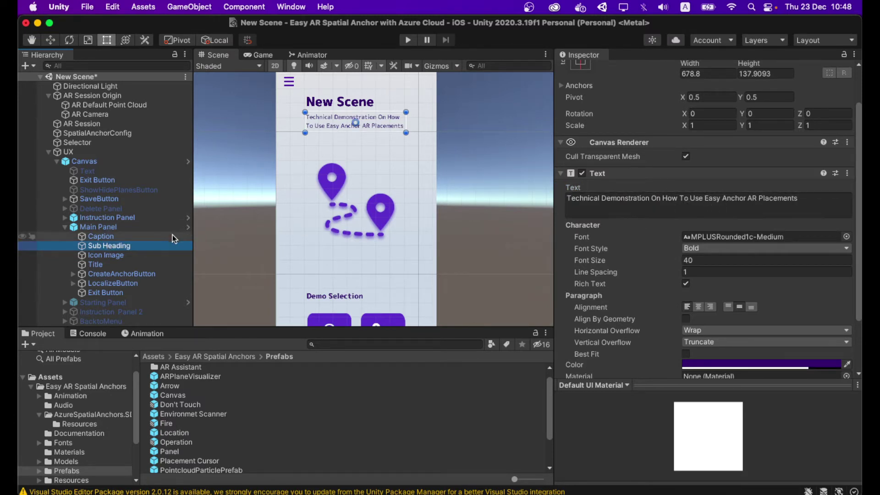
left_click(142, 254)
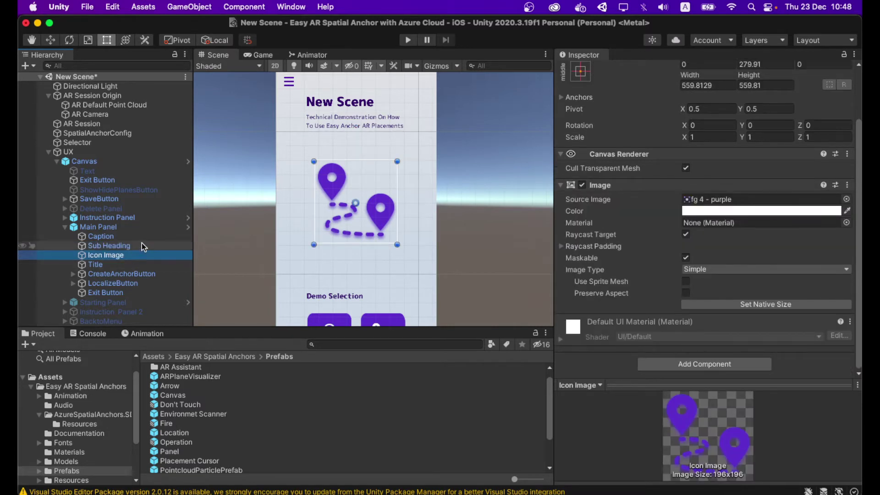
scroll(370, 226, "down", 1)
left_click(101, 266)
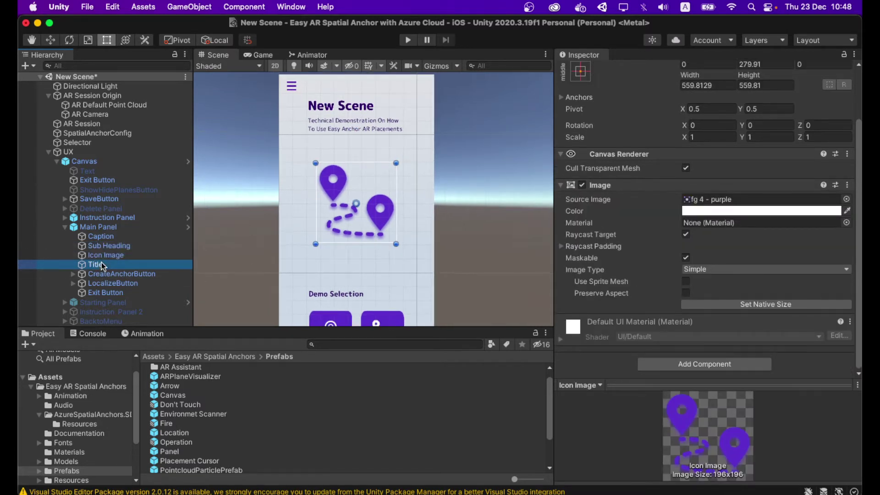
scroll(403, 230, "down", 1)
middle_click_drag(424, 252, 432, 205)
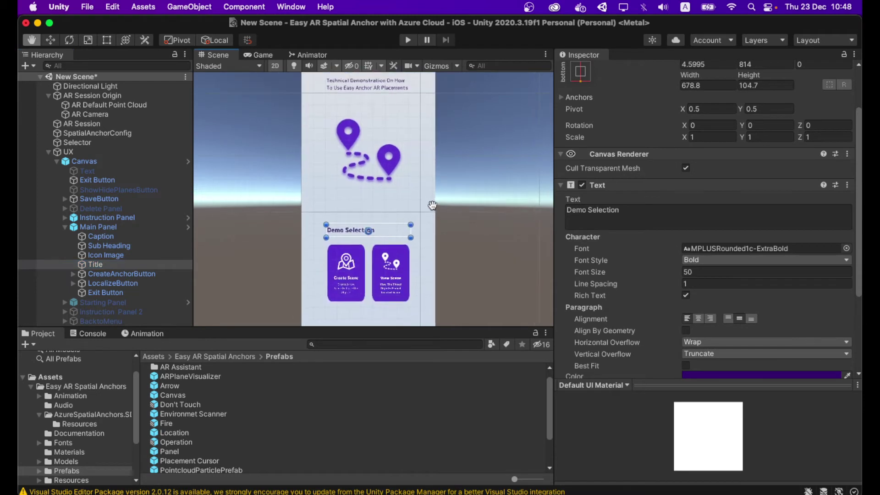
left_click(125, 274)
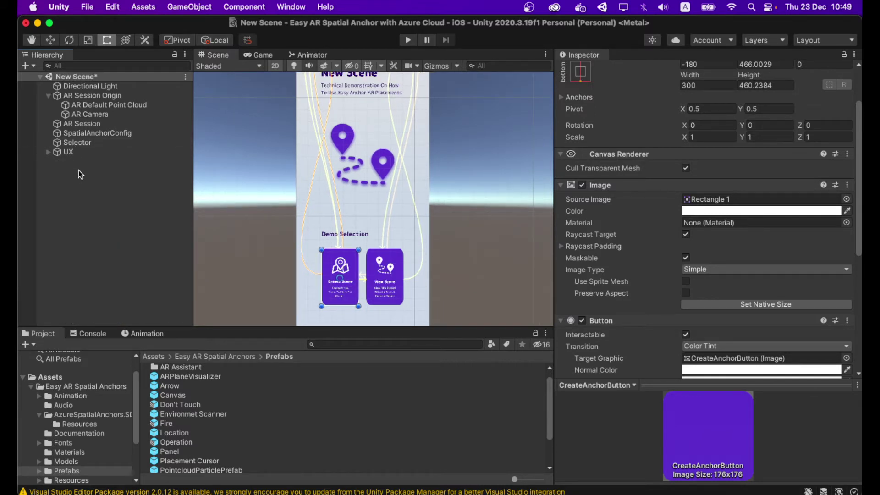
Create a top-level empty object and rename it AppManager
right_click(78, 170)
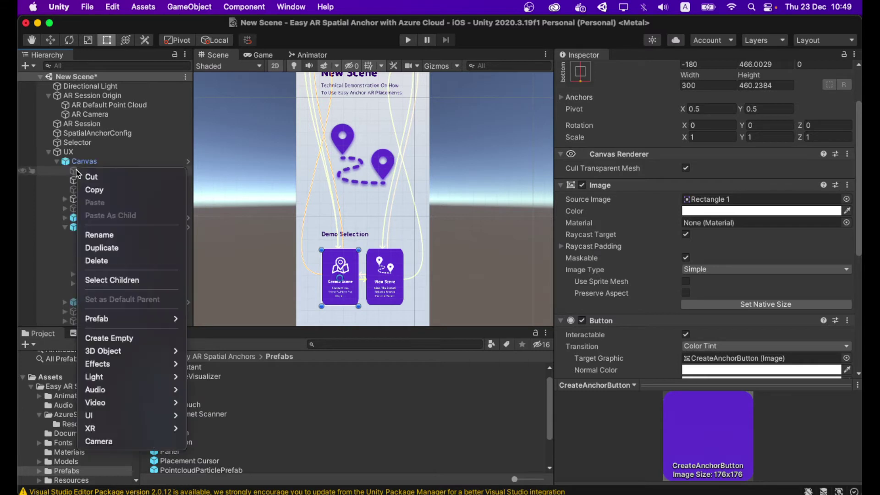
left_click(46, 215)
left_click(48, 152)
right_click(79, 193)
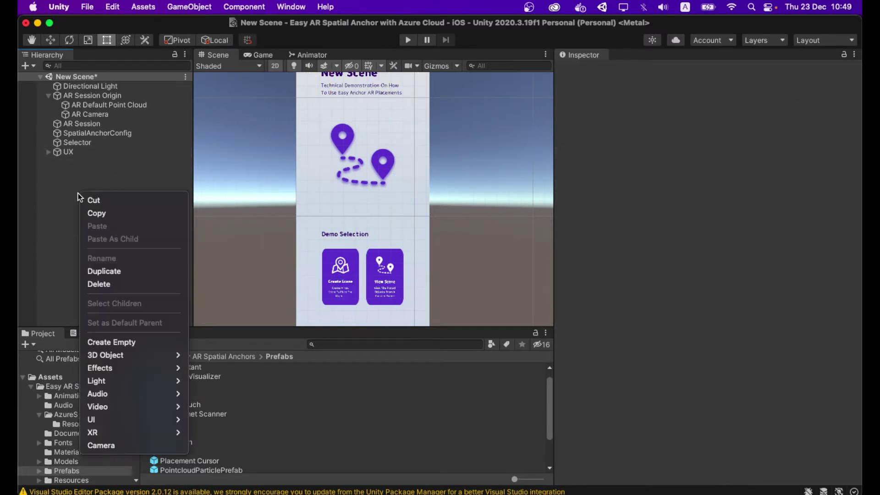
left_click(147, 343)
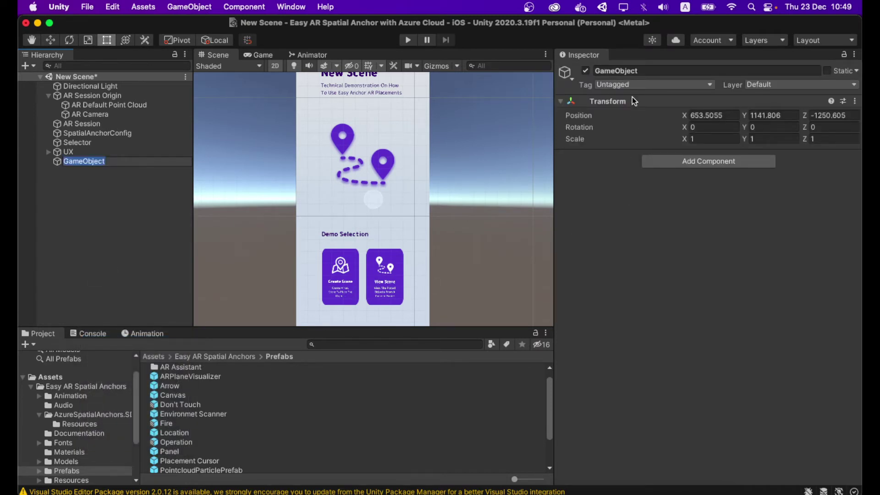
left_click(646, 71)
key("BackSpace")
type("AppManager")
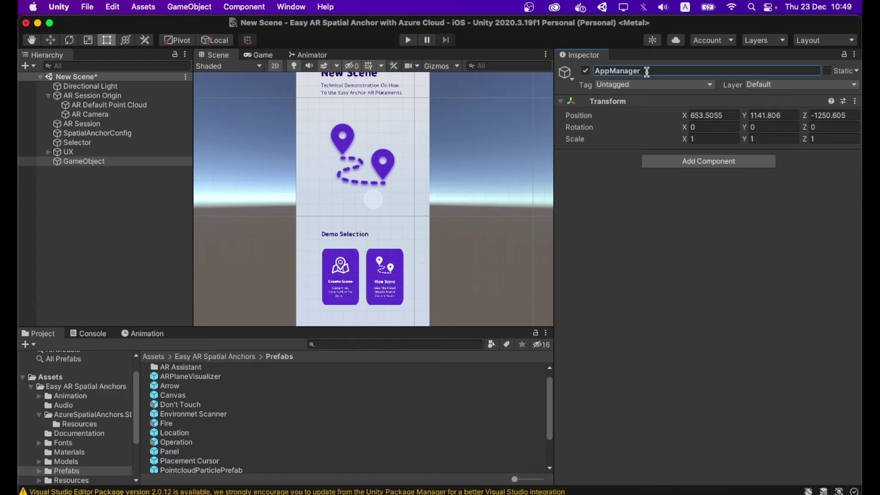
key("Return")
Add App State Manager, Cloud Anchor Session Manager and Scenery Persistence Manager to AppManager
left_click(709, 161)
type("app")
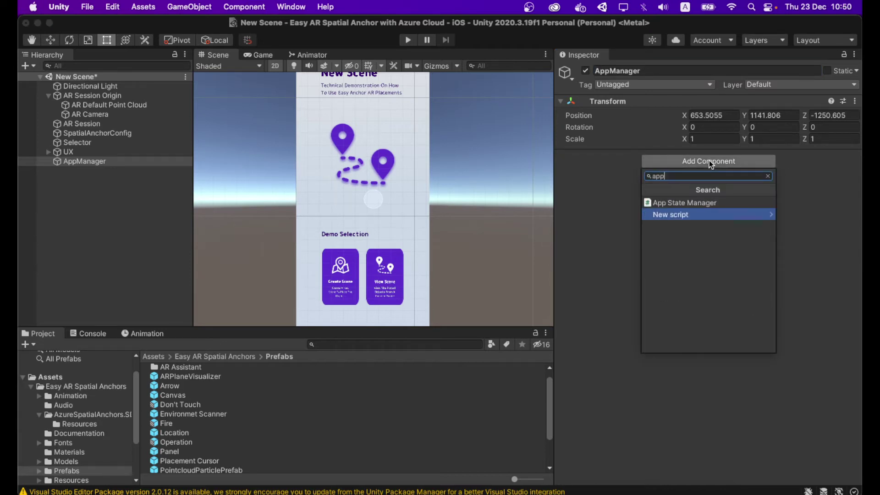
left_click(721, 204)
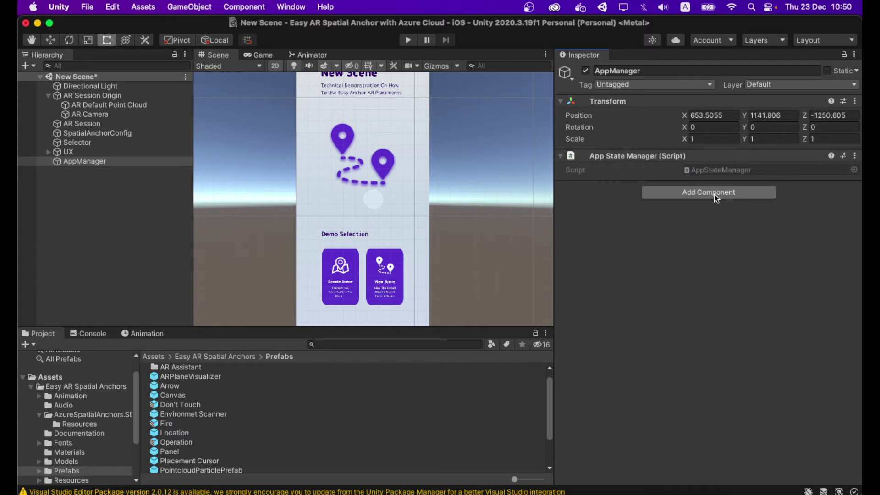
left_click(714, 194)
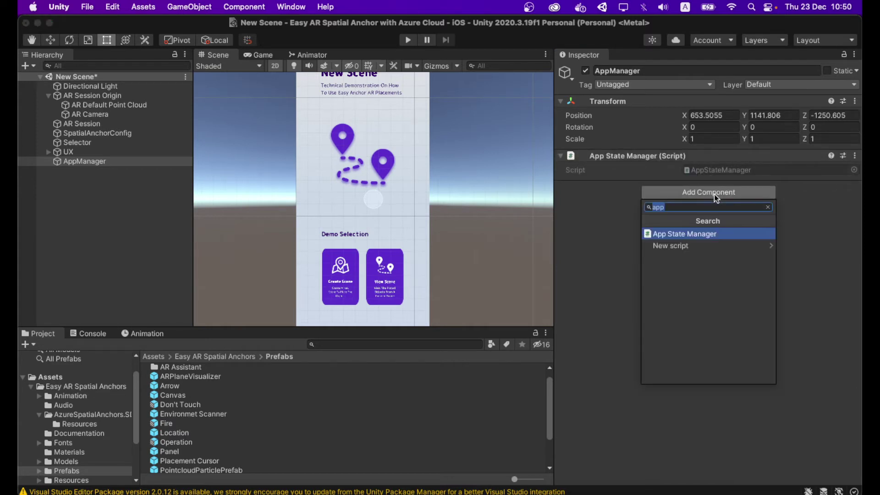
type("cloud")
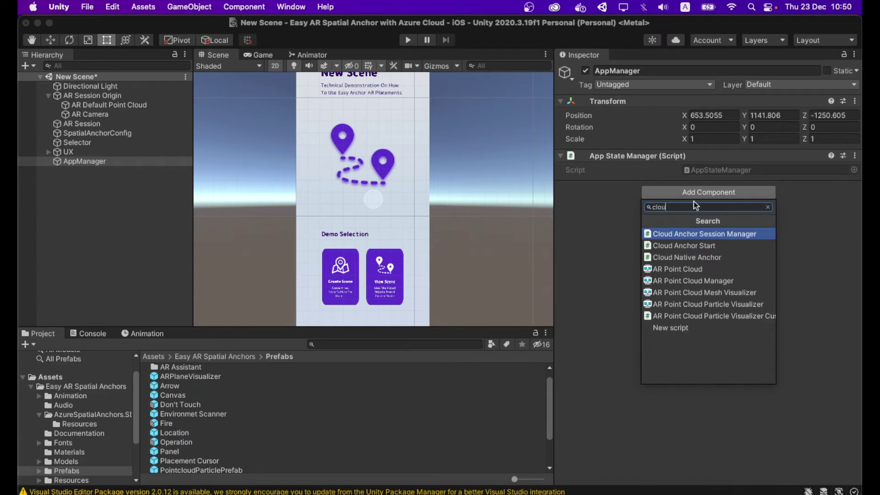
left_click(718, 233)
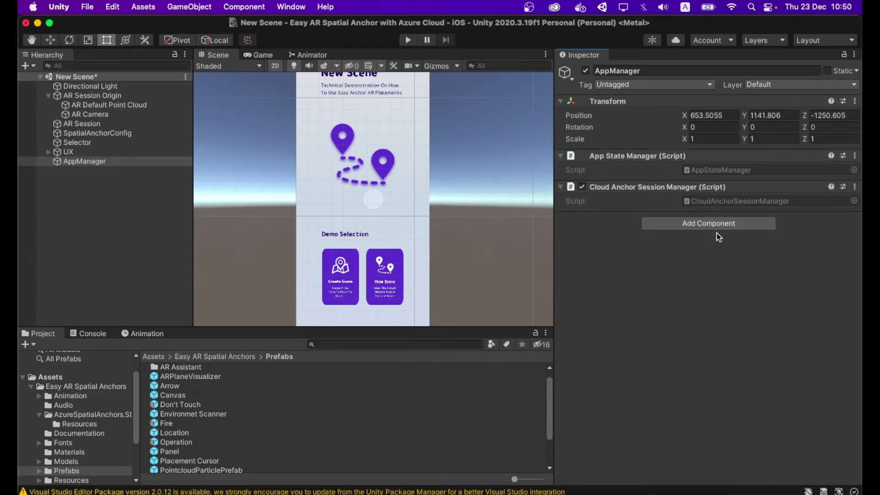
left_click(721, 227)
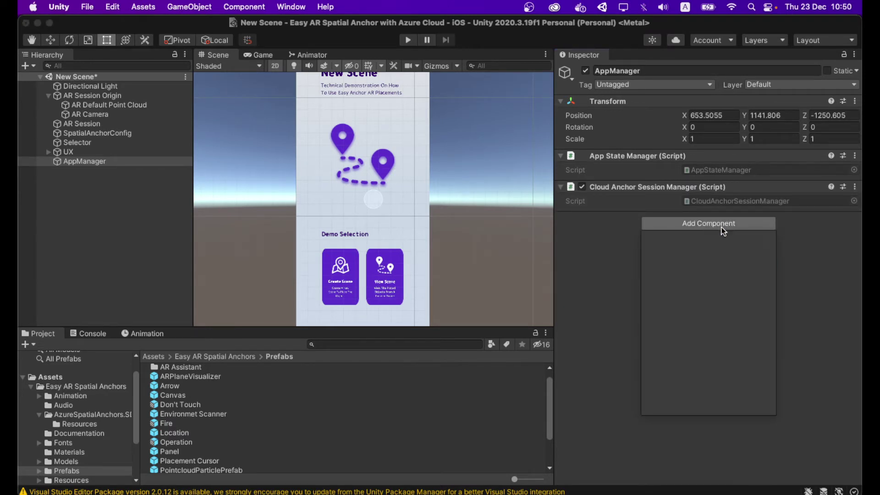
type("sce")
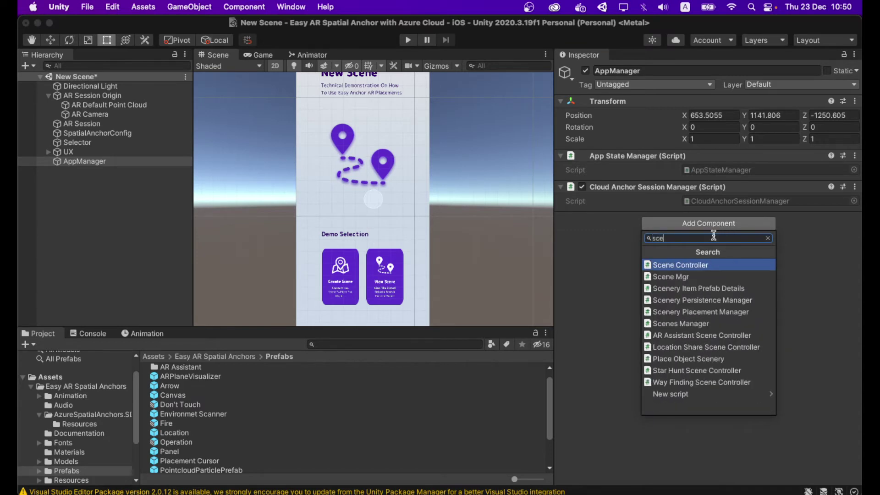
left_click(727, 300)
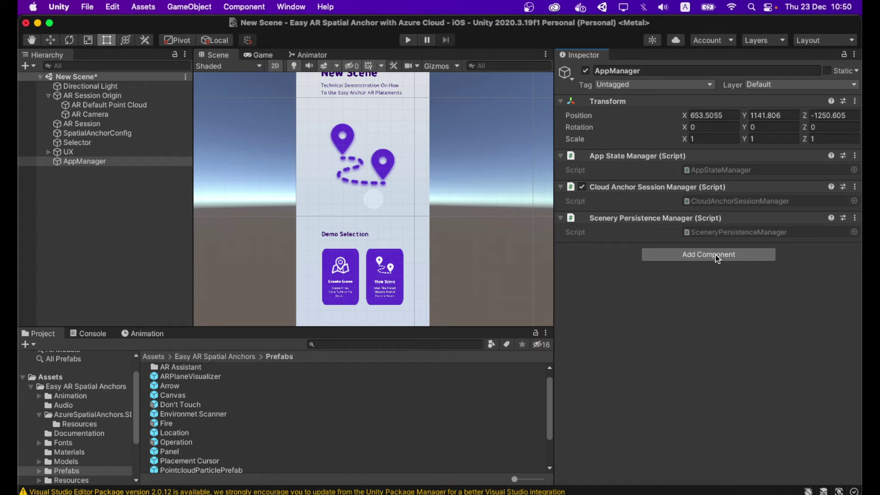
Add Scenery Placement Manager, UI Manager Demo and Placement Cursor Manager to AppManager
left_click(716, 254)
type("sce")
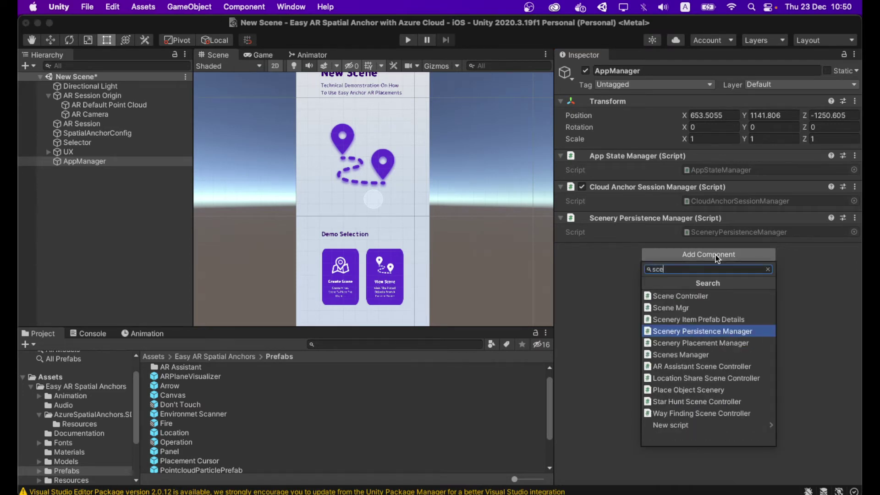
left_click(753, 343)
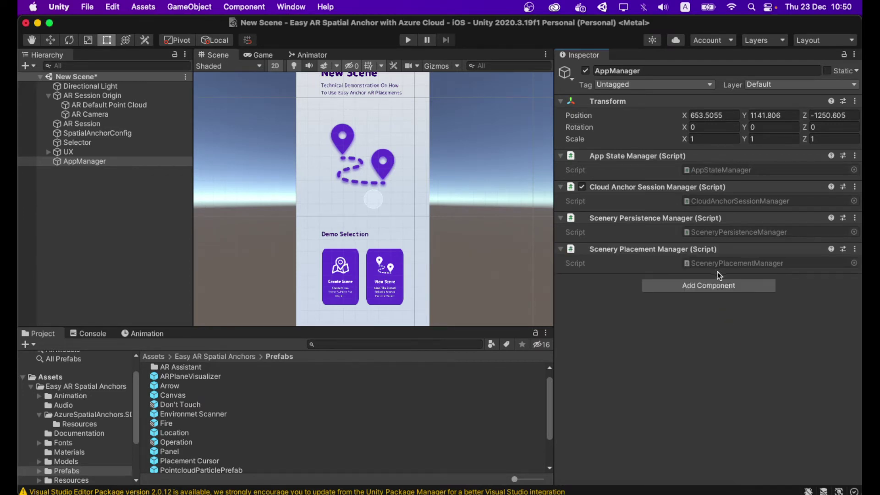
left_click(720, 283)
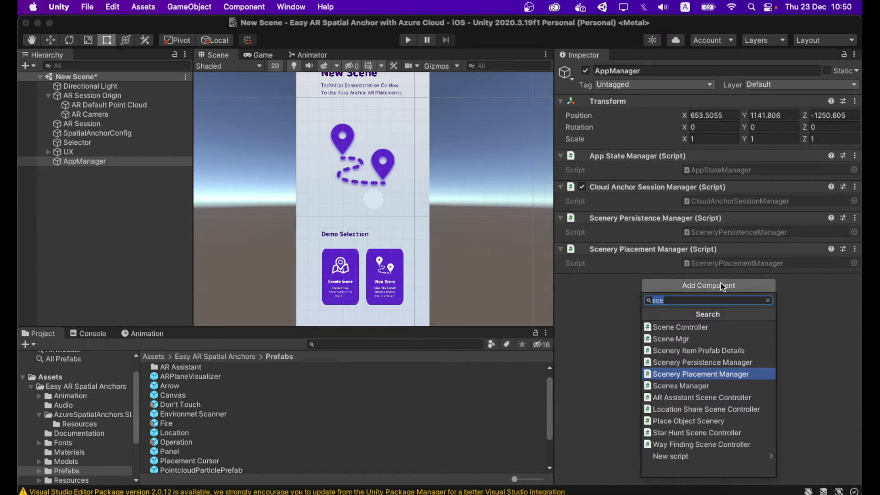
type("ui")
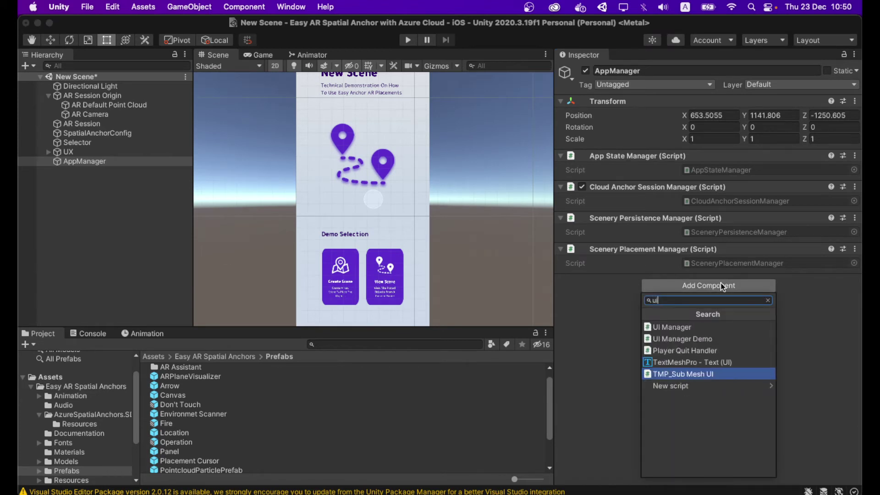
left_click(697, 339)
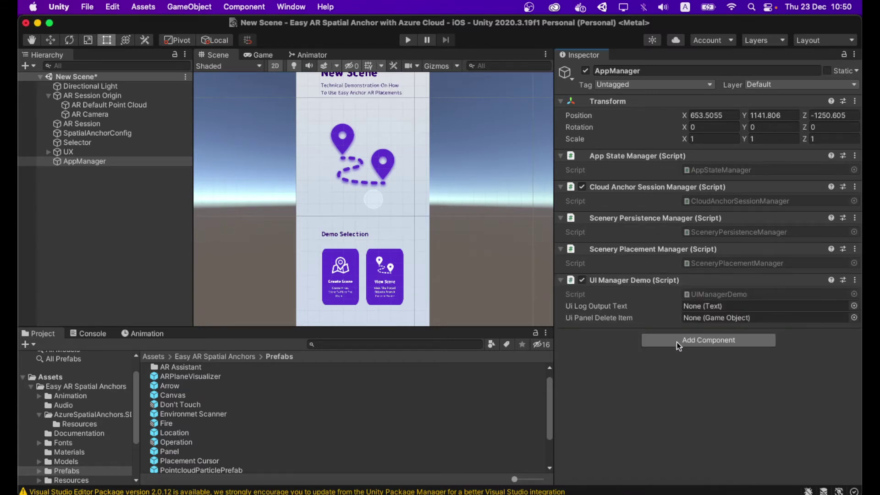
left_click(677, 342)
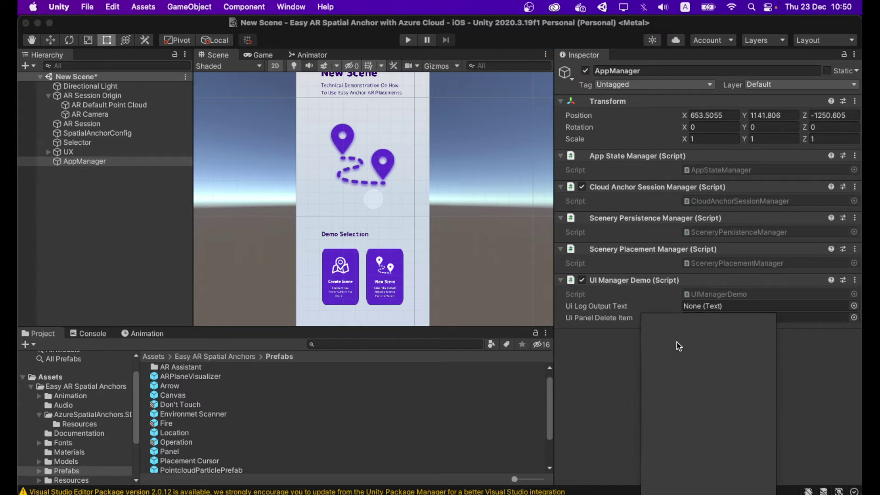
type("pla")
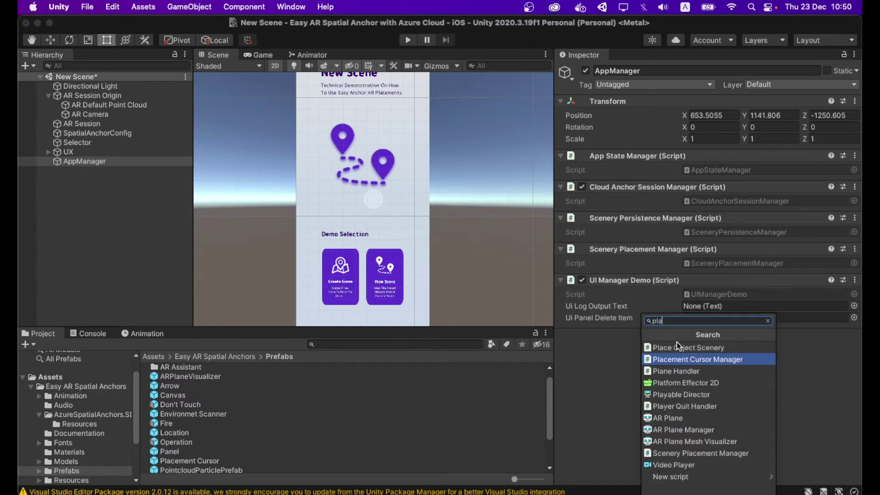
left_click(694, 359)
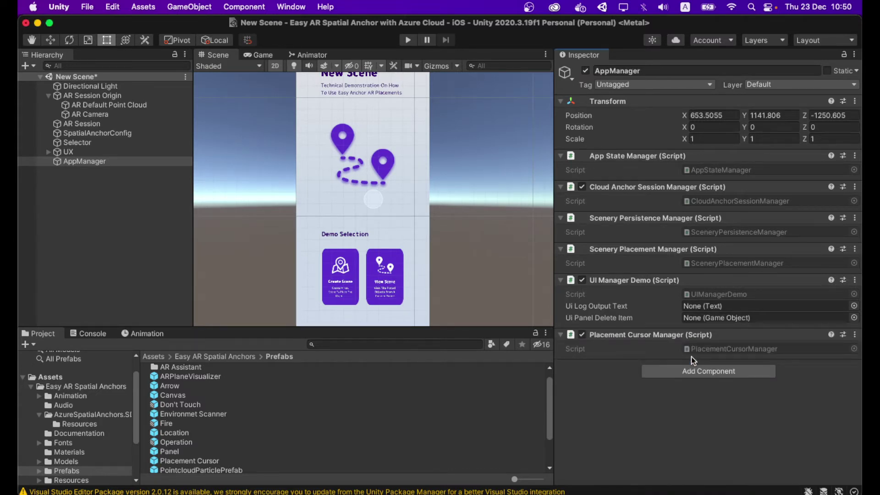
Add Cloud Anchor Start, Place Object Scenery and Basic Demo Controller to AppManager
left_click(699, 371)
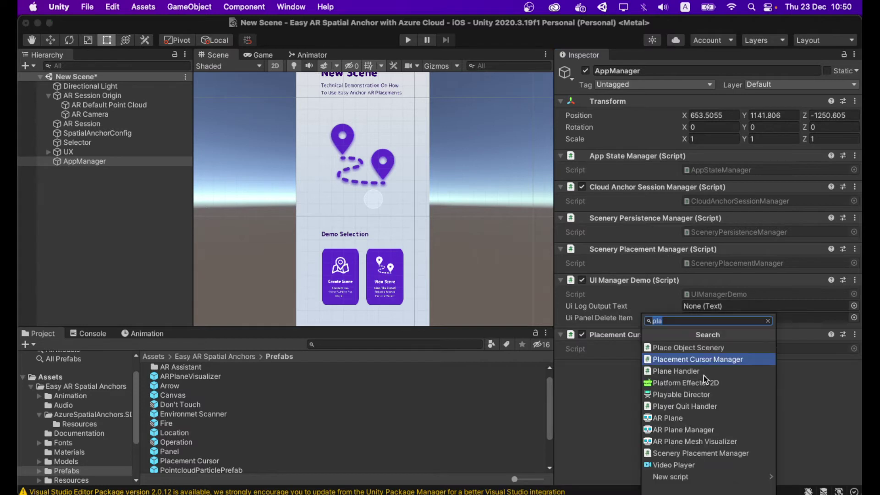
type("clou")
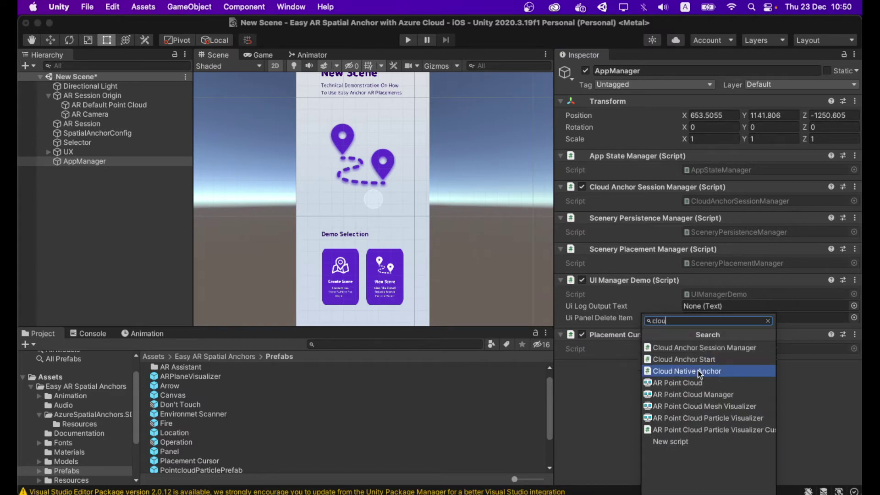
left_click(701, 359)
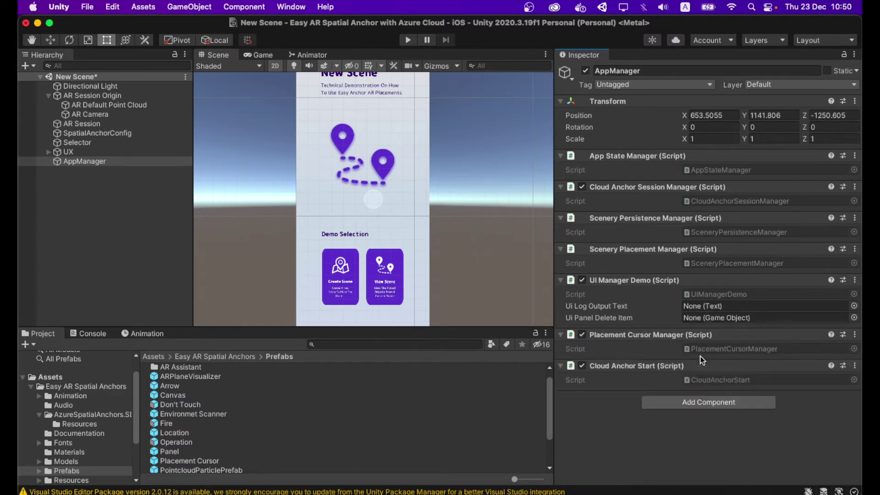
left_click(702, 405)
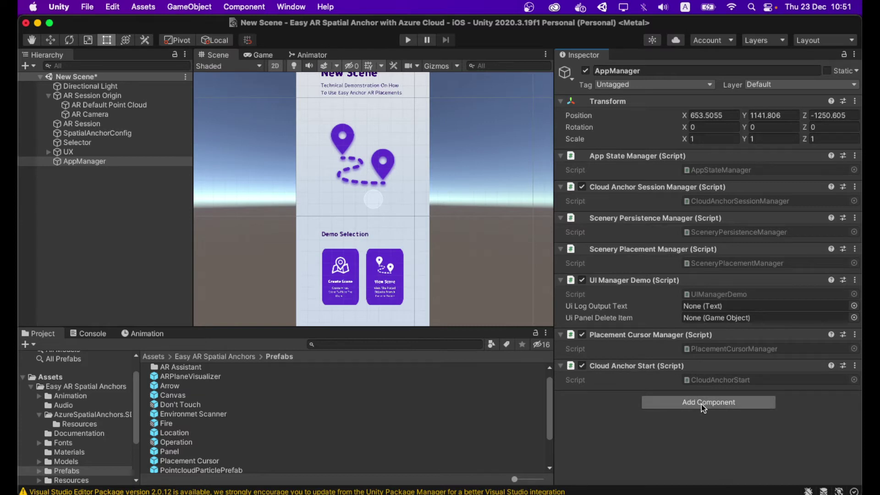
type("place")
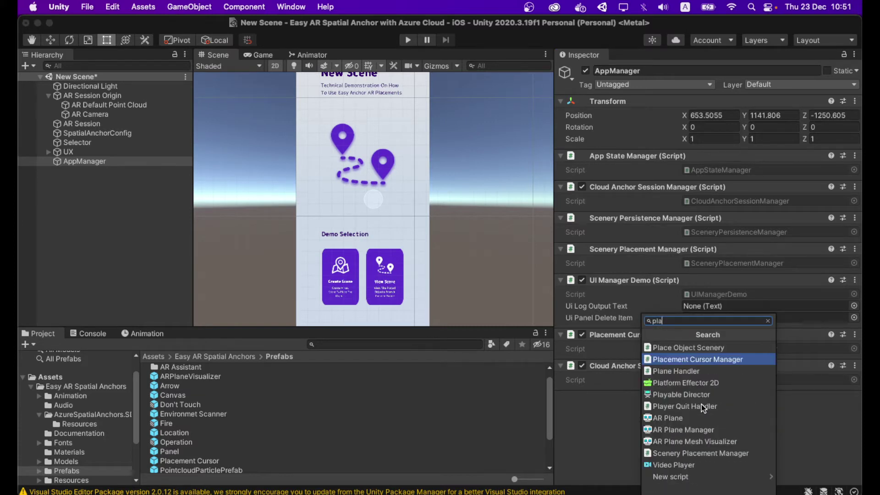
left_click(716, 350)
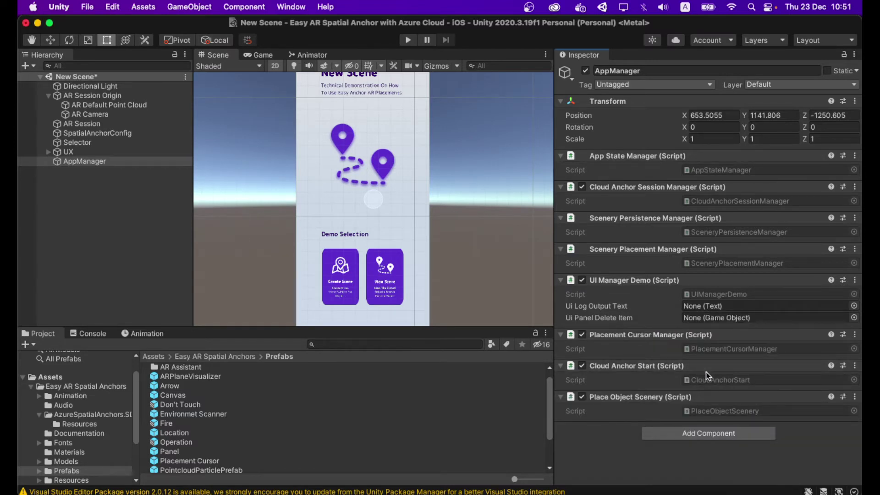
left_click(728, 431)
type("bas")
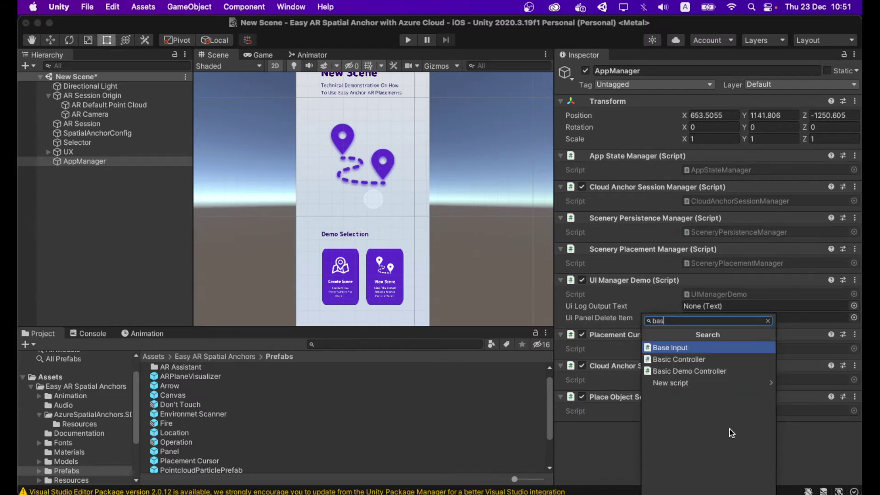
left_click(707, 372)
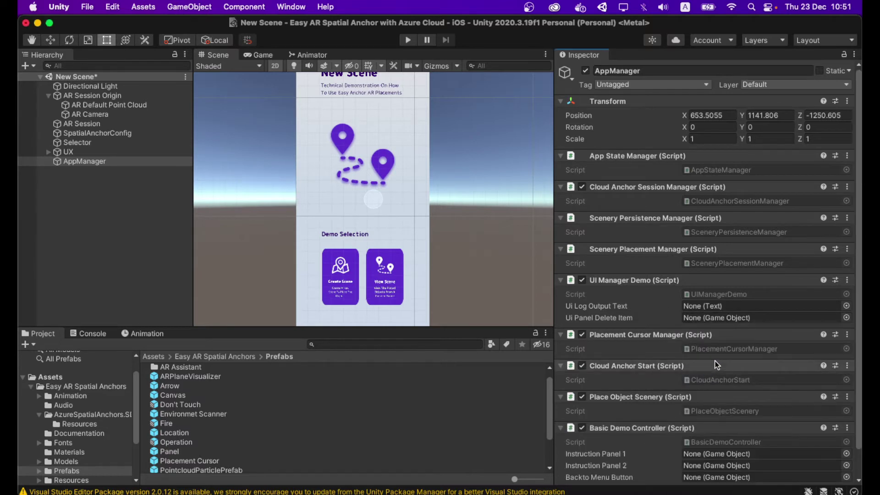
scroll(607, 260, "down", 2)
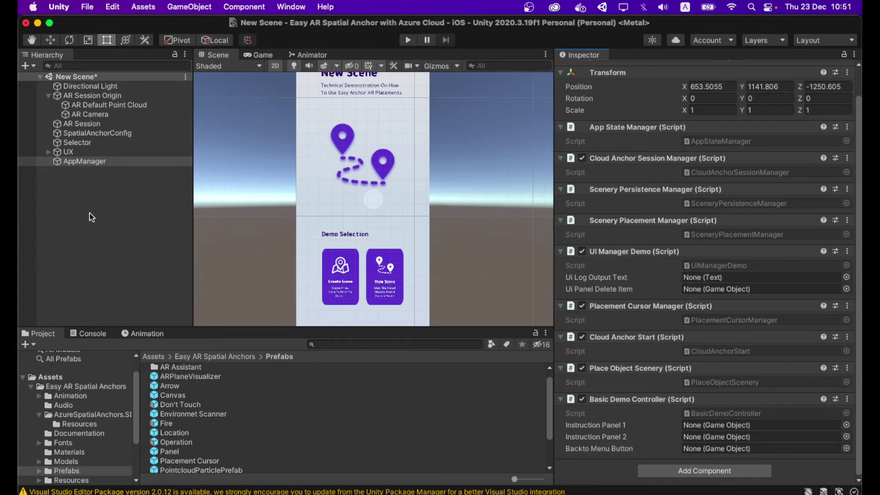
Expand UX > Canvas and link Text and Delete Panel to UI Manager Demo's log and delete-panel fields
left_click(47, 152)
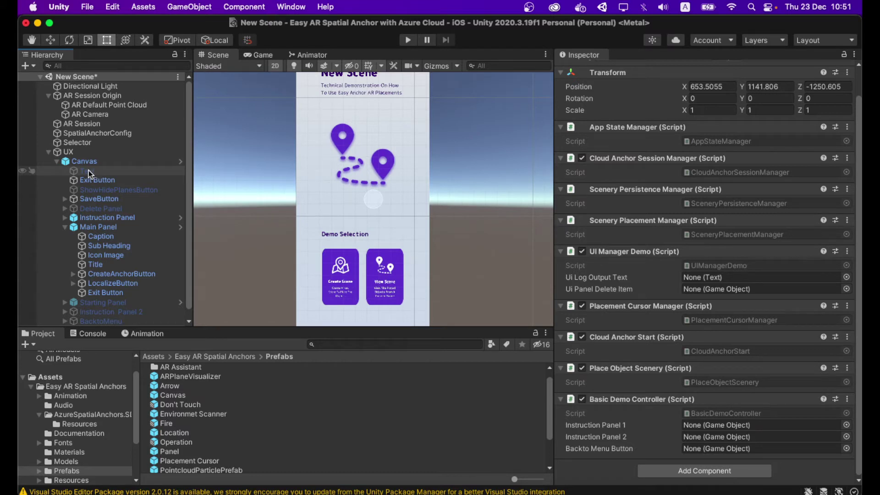
left_click_drag(89, 169, 236, 180)
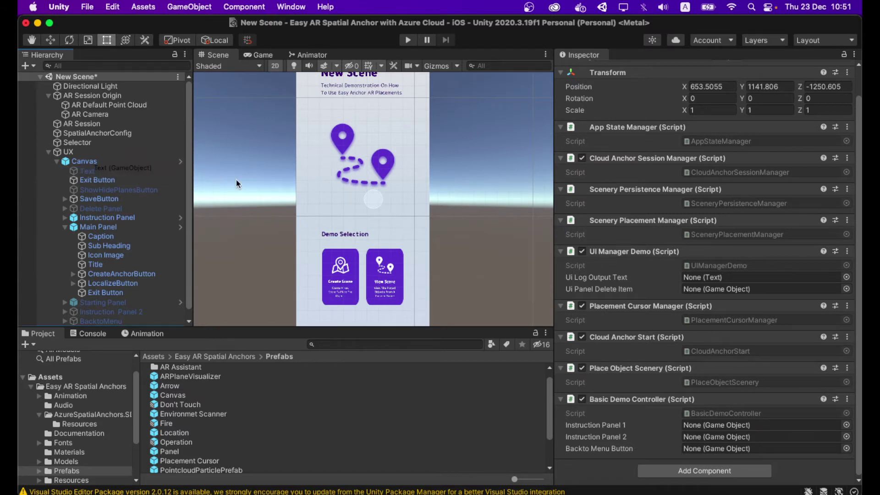
left_click_drag(426, 208, 705, 282)
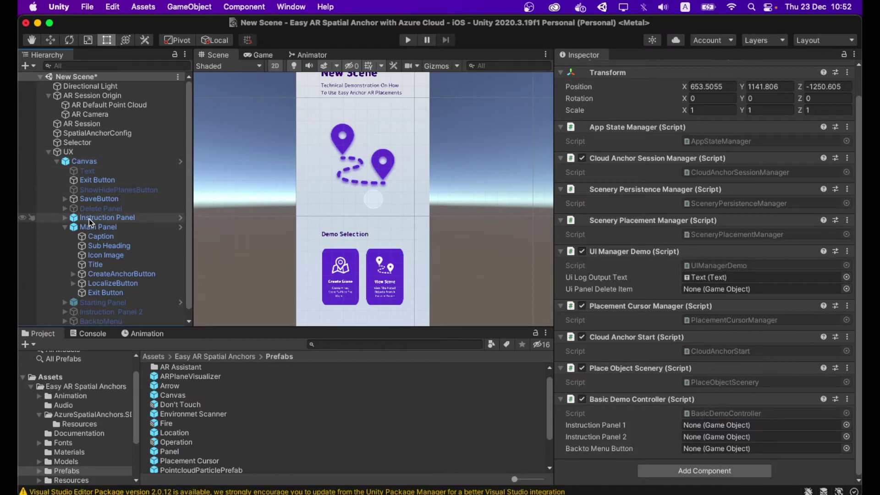
left_click_drag(87, 210, 670, 292)
left_click_drag(681, 293, 688, 290)
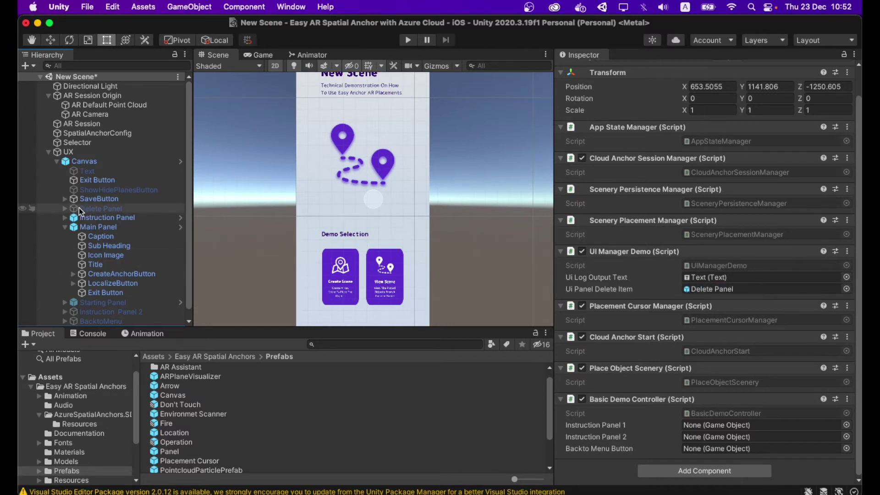
Assign Instruction Panel, Instruction Panel 2 and BacktoMenu to Basic Demo Controller's fields
left_click(65, 227)
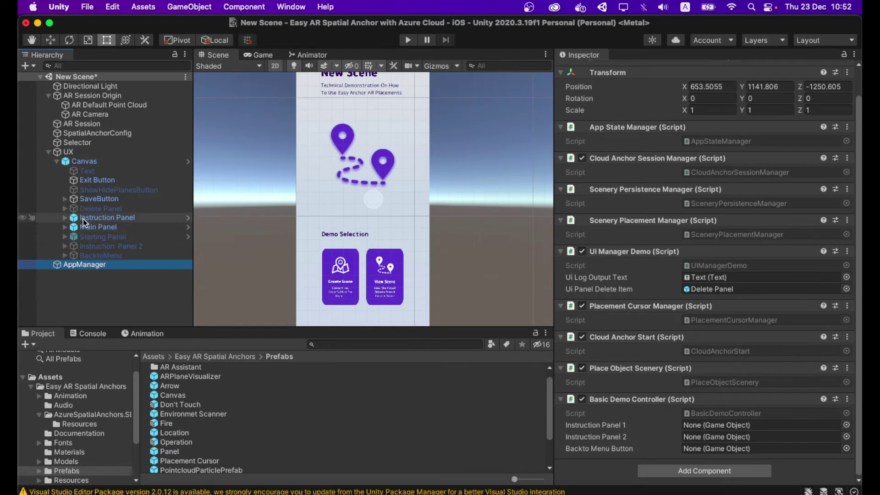
left_click(65, 218)
left_click(65, 219)
left_click_drag(121, 216, 695, 427)
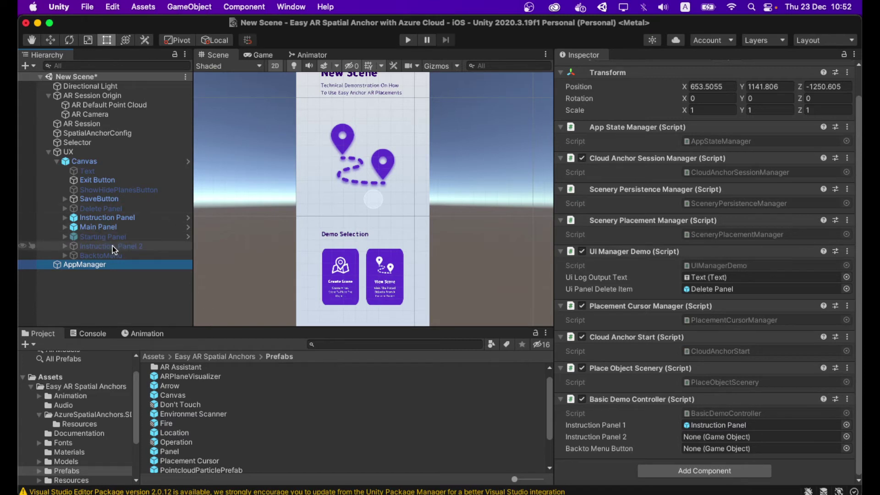
left_click_drag(107, 246, 688, 438)
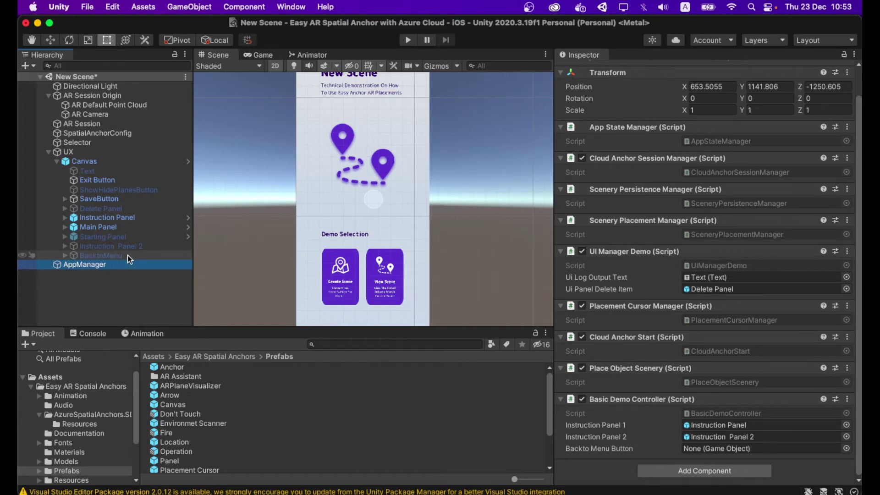
left_click_drag(114, 256, 491, 378)
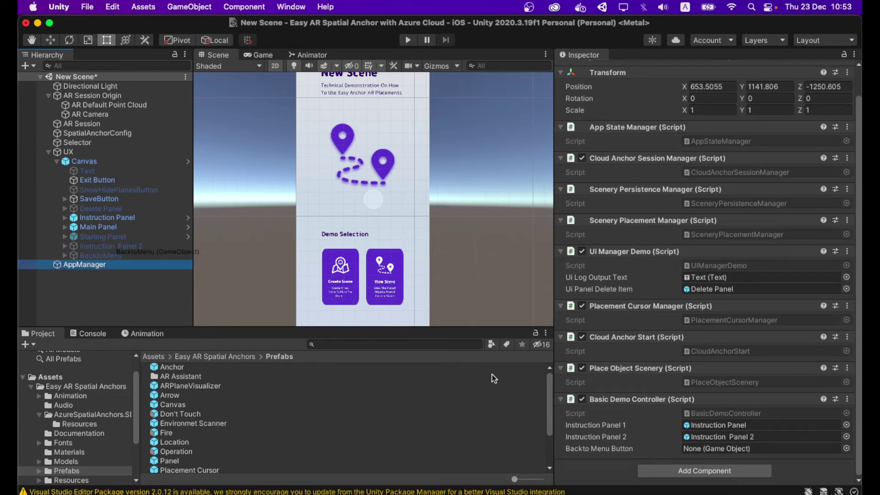
left_click_drag(666, 447, 692, 450)
left_click(57, 161)
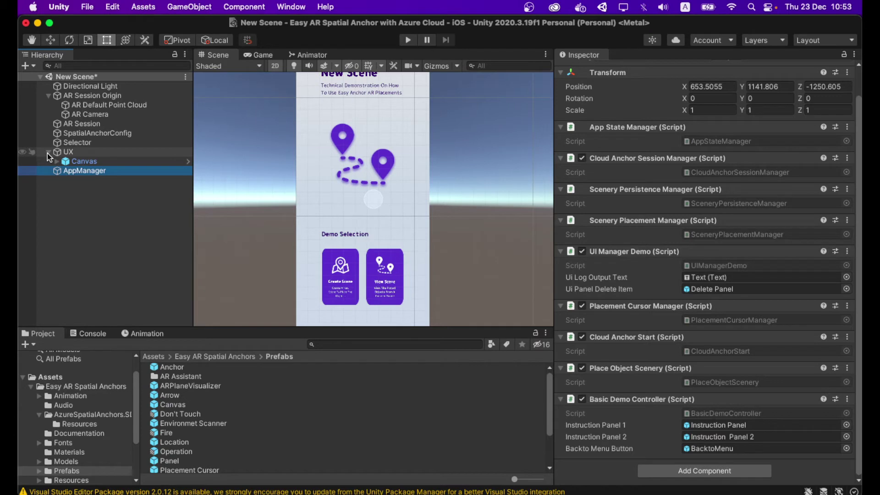
left_click(47, 153)
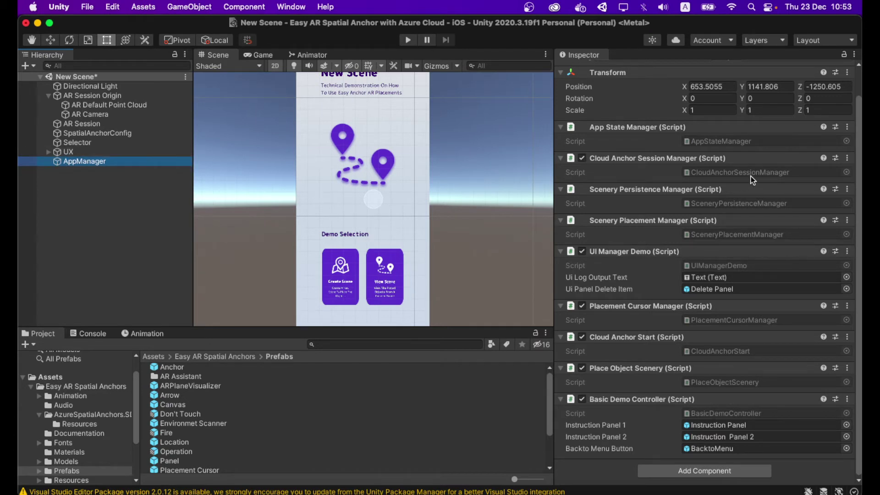
left_click(85, 192)
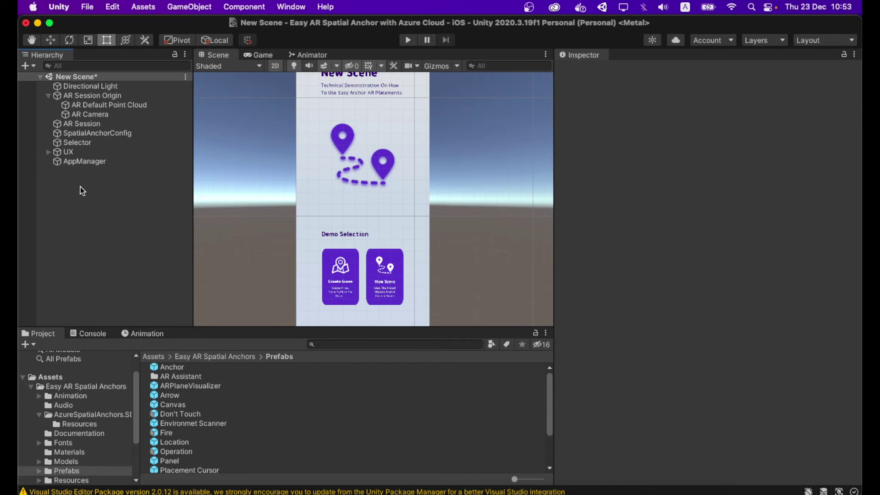
Create an empty GameObject named GeneralConfiguration and add the General Configuration script to it
right_click(73, 182)
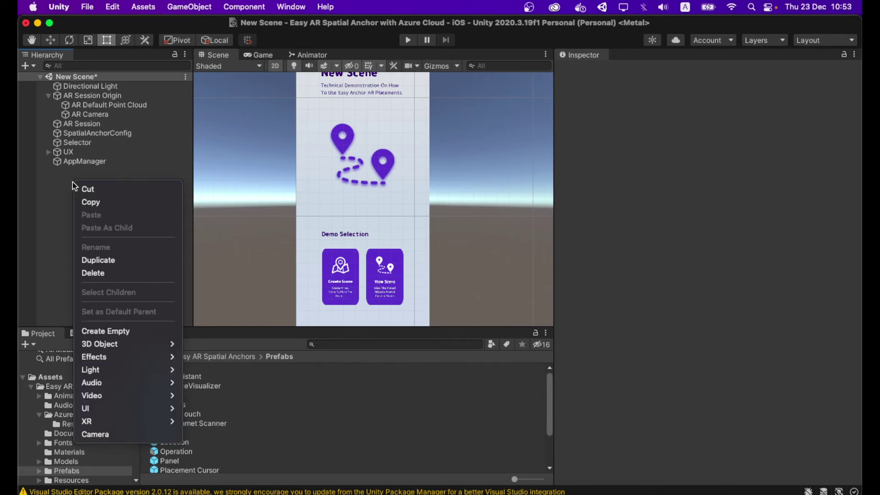
left_click(127, 328)
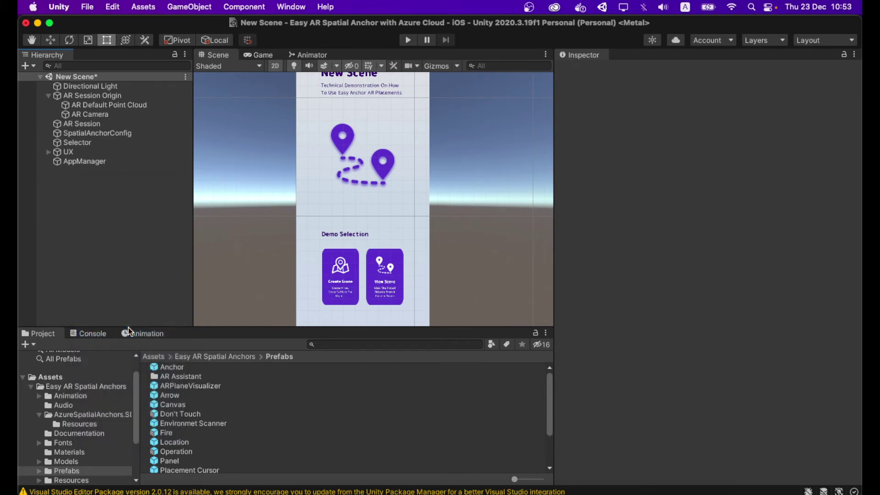
left_click(646, 70)
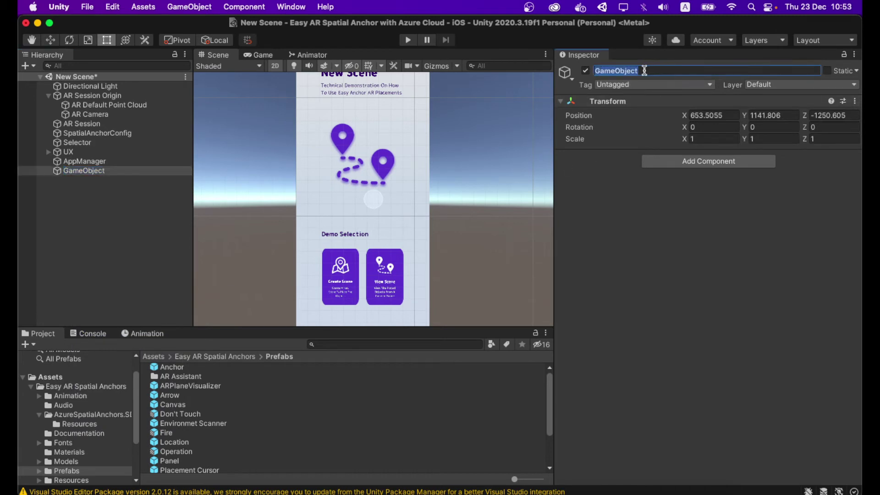
type("GeneralConfiguration")
key("Return")
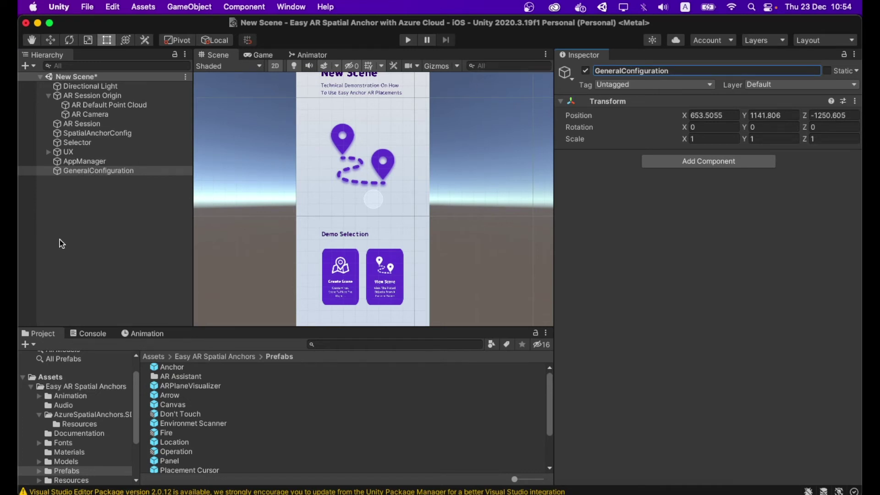
left_click(702, 164)
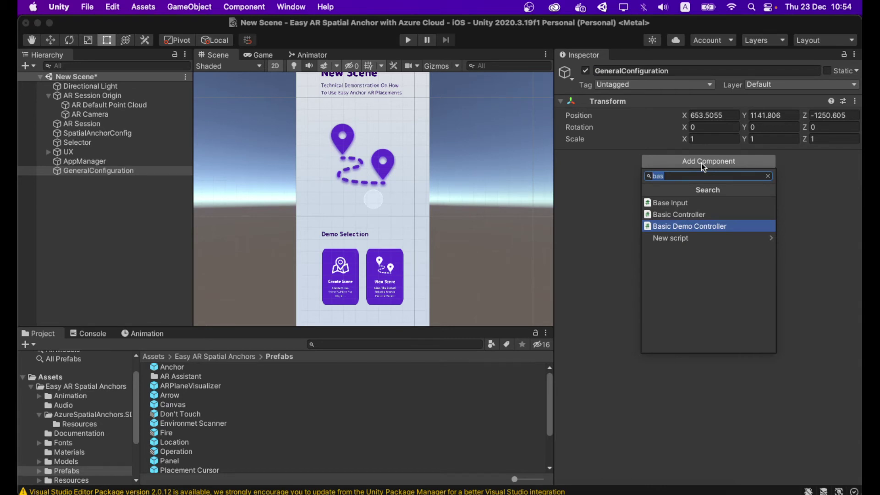
type("gene")
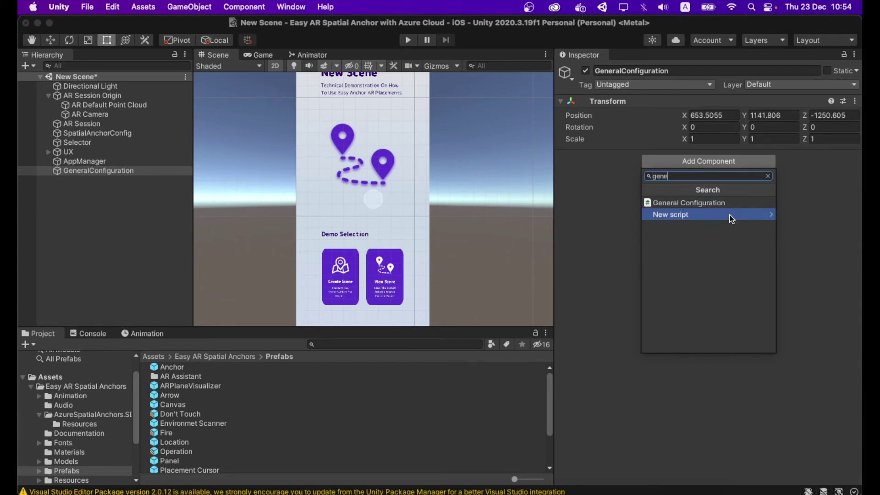
left_click(728, 204)
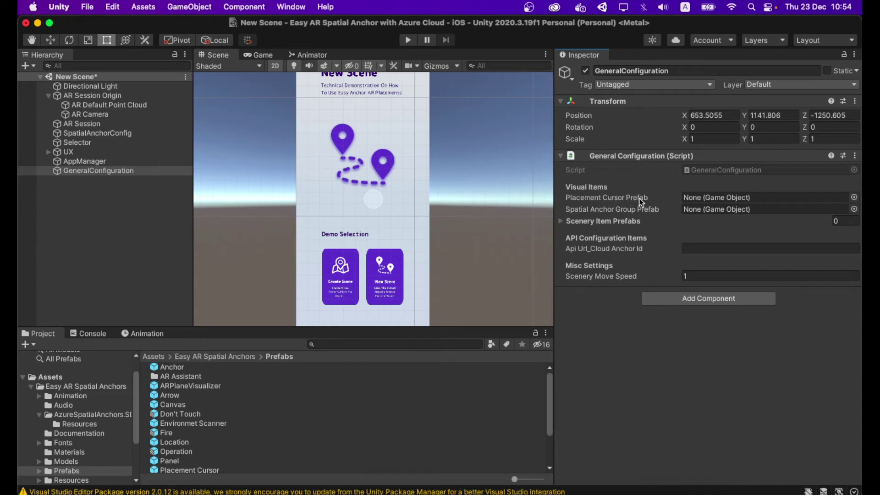
Set Placement Cursor as the cursor prefab and Anchor as the spatial anchor group prefab
mouse_move(669, 210)
scroll(280, 411, "down", 2)
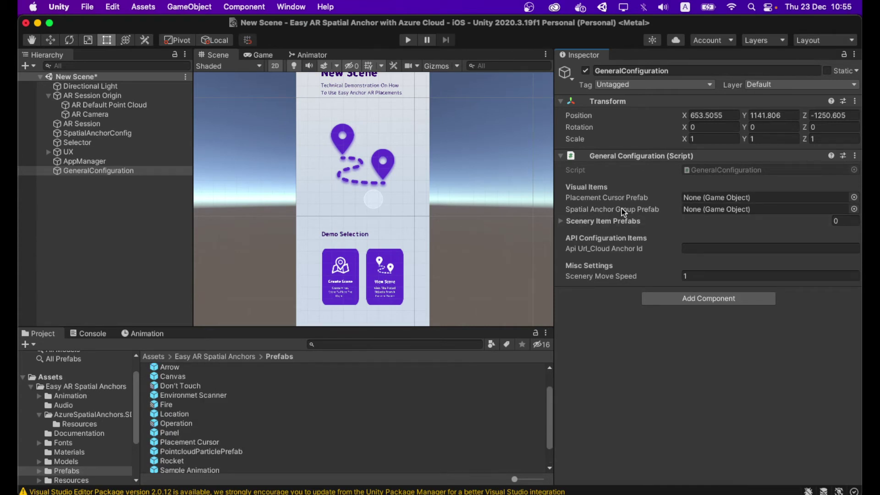
scroll(194, 416, "down", 2)
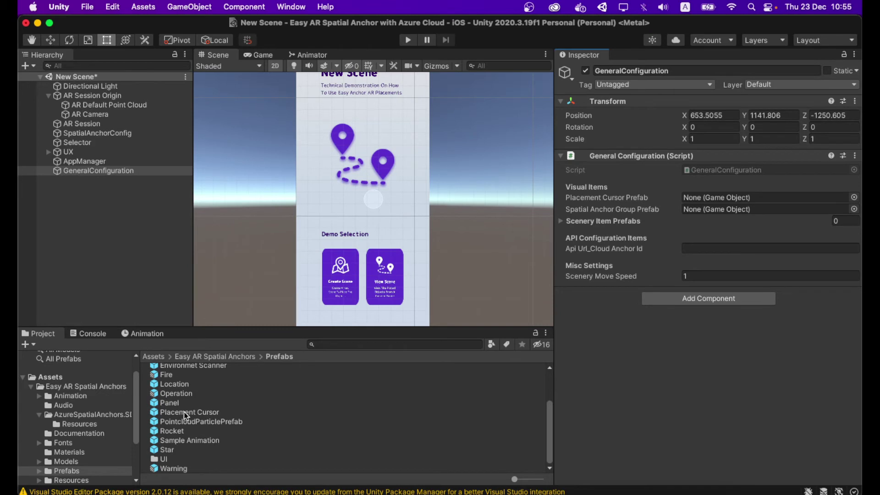
left_click_drag(184, 411, 697, 197)
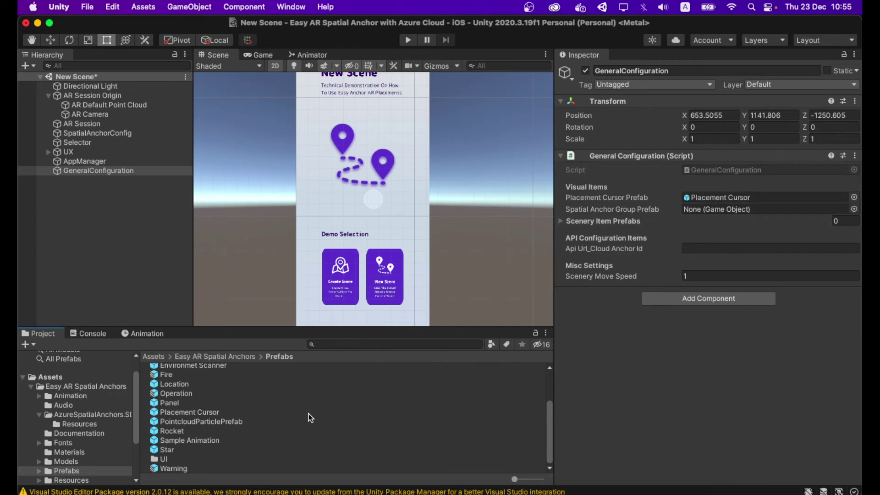
scroll(303, 424, "up", 5)
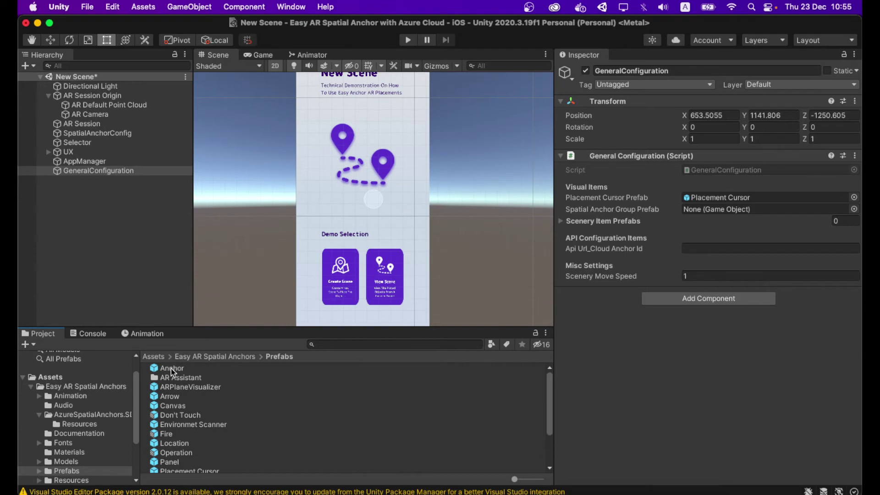
left_click_drag(169, 369, 720, 208)
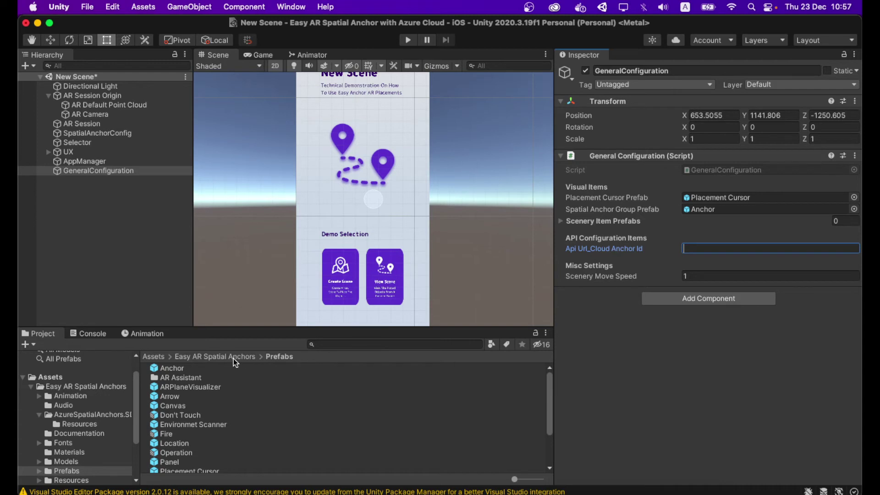
Save New Scene, open Basic Demo, and copy its General Configuration Api Url
left_click(360, 344)
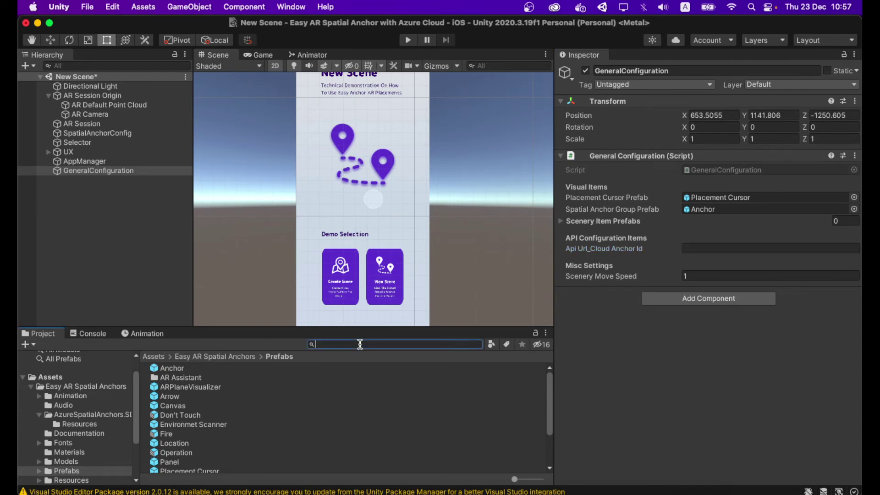
type("basic")
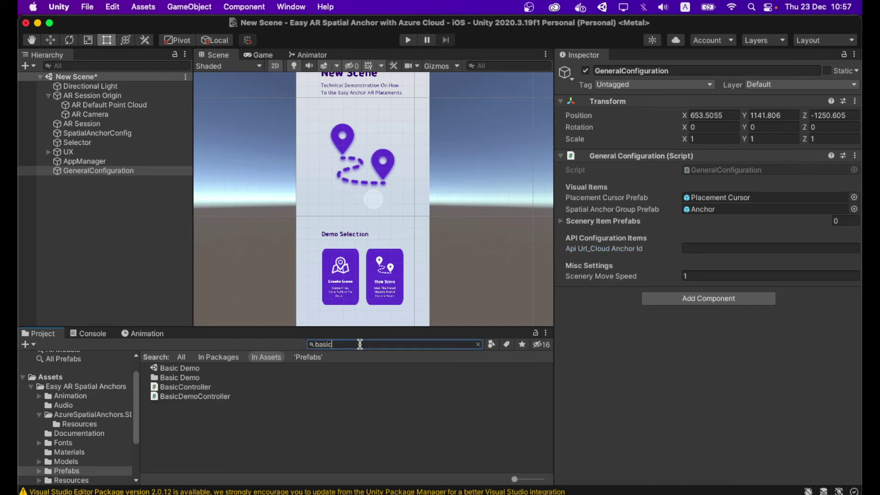
double_click(208, 366)
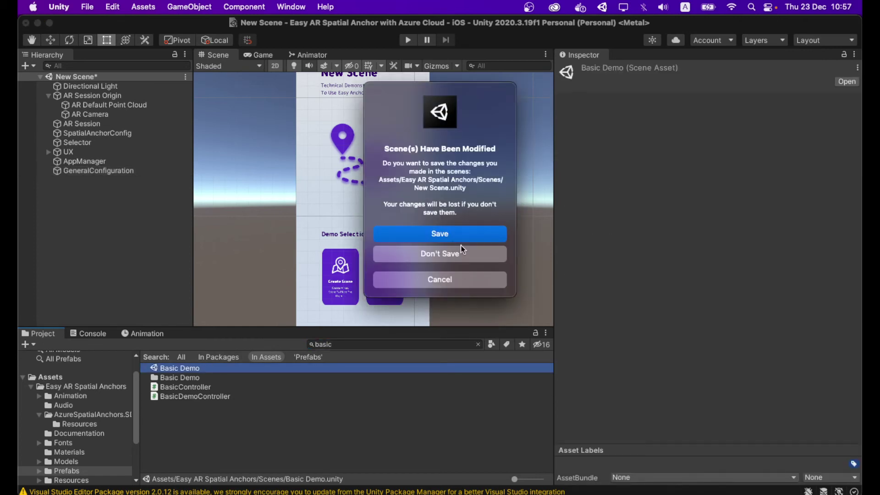
left_click(460, 233)
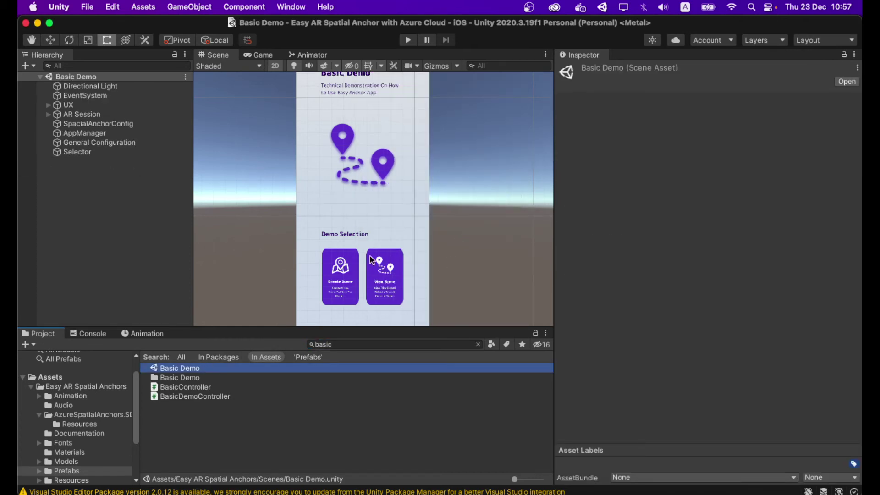
left_click(86, 141)
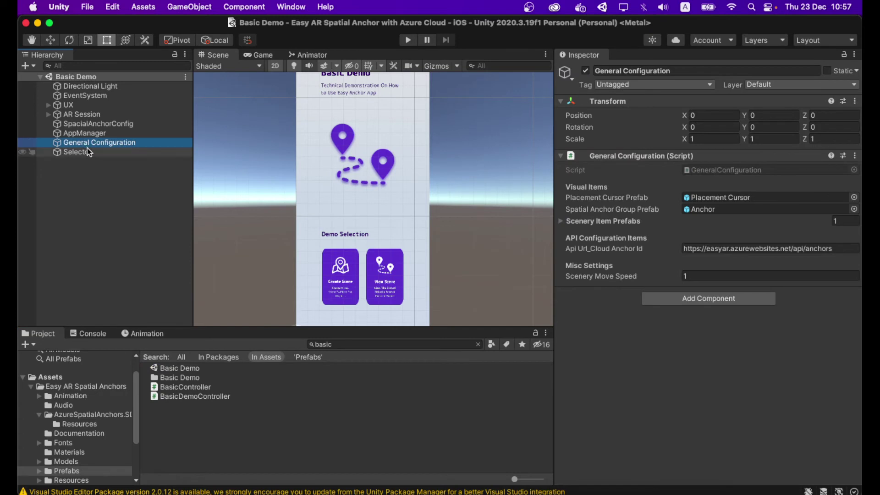
left_click(841, 248)
right_click(825, 250)
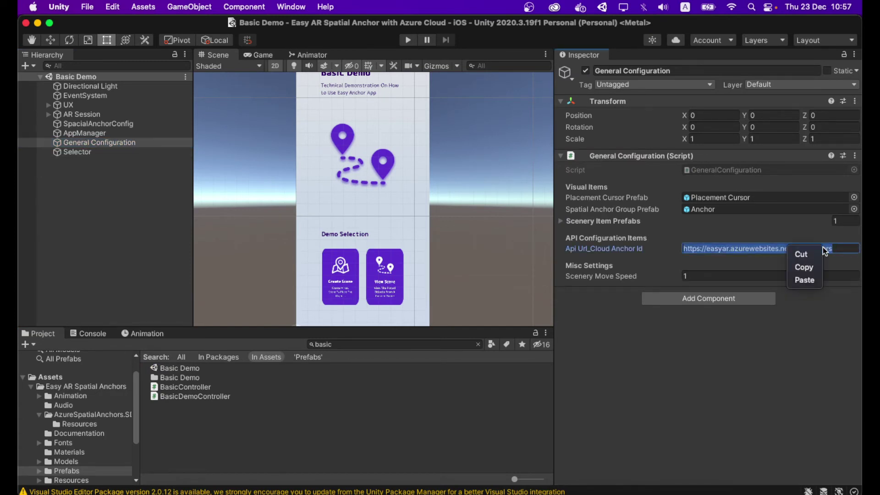
left_click(804, 267)
Reopen the New Scene via the 'new' project search
left_click(374, 343)
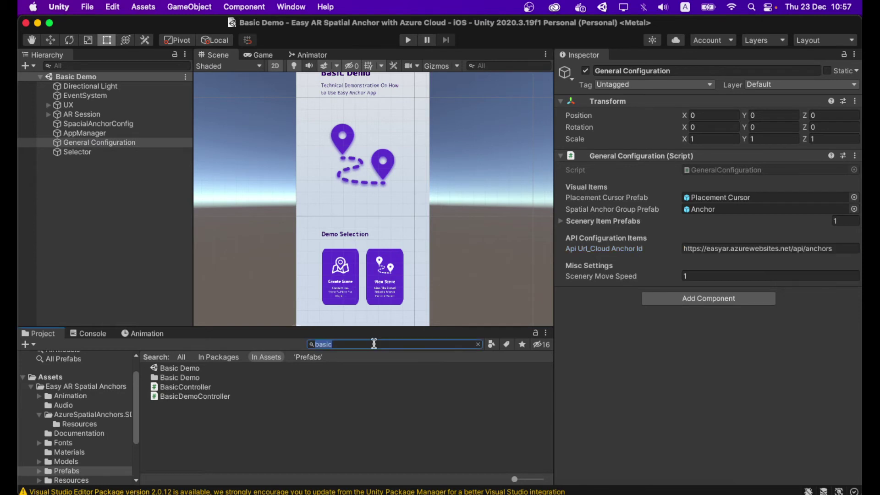
type("new")
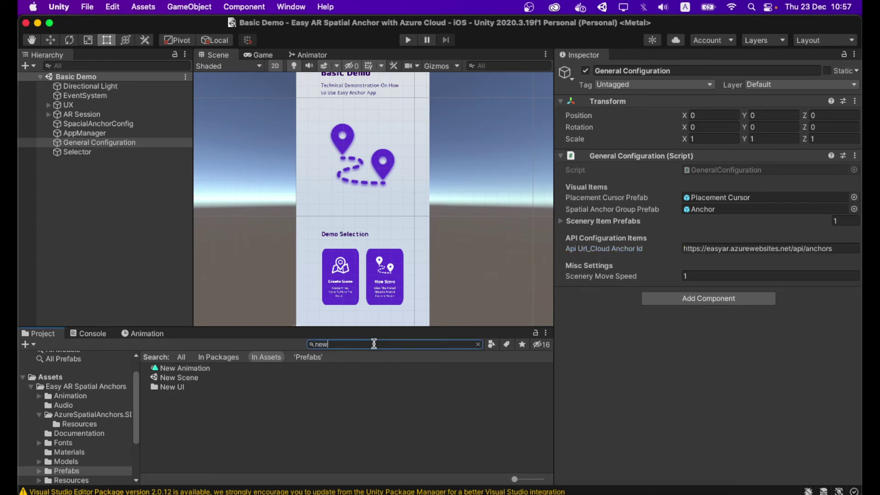
double_click(199, 379)
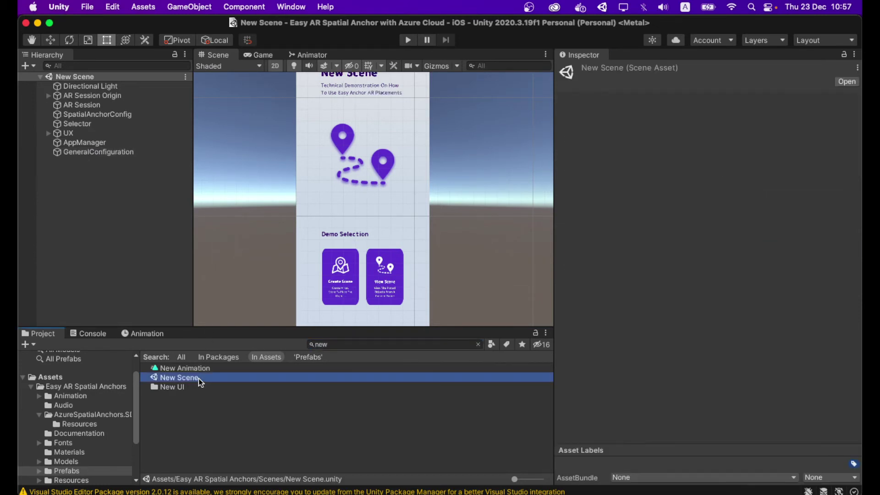
left_click(92, 151)
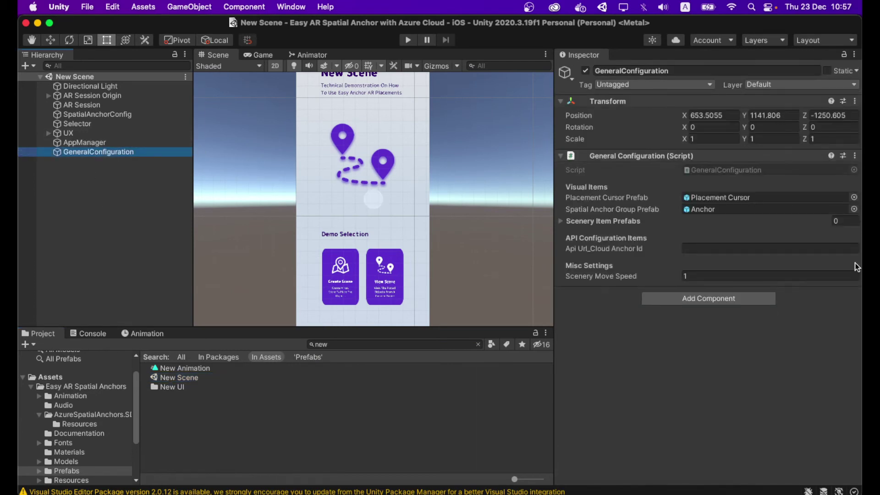
left_click(690, 248)
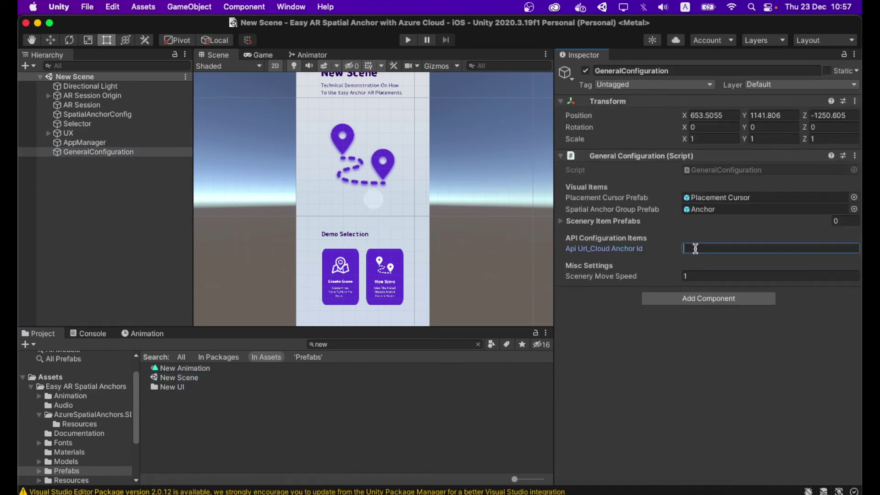
key("super+v")
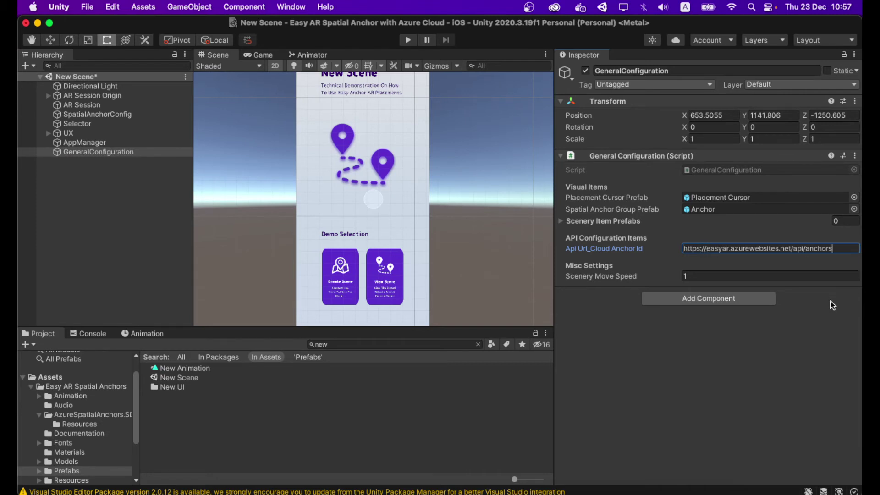
key("Return")
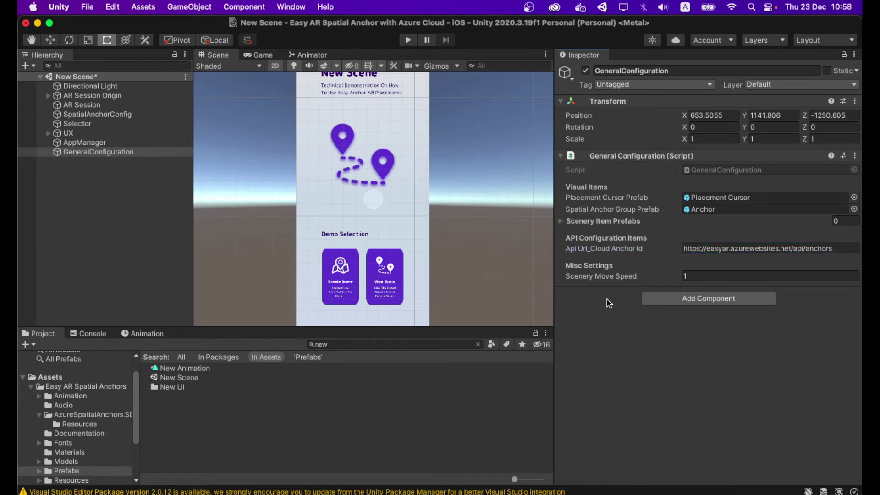
scroll(401, 205, "down", 4)
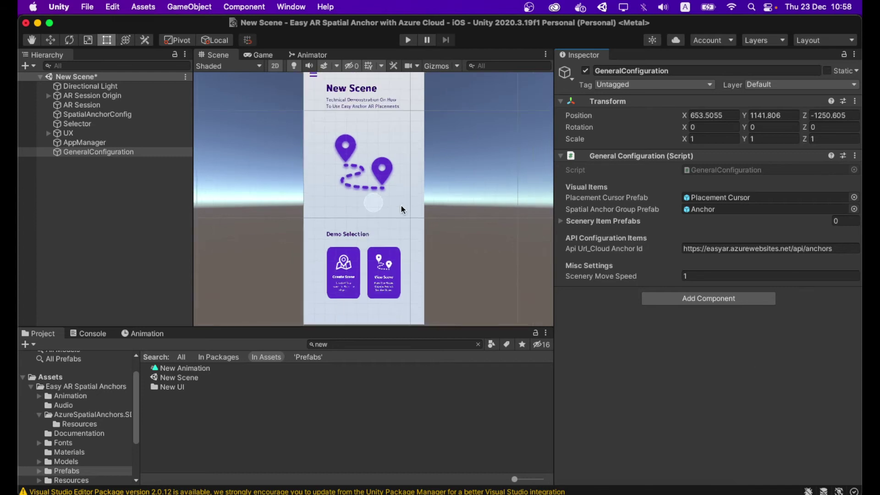
Set the Scenery Item Prefabs list size to 1
left_click(561, 222)
left_click(843, 222)
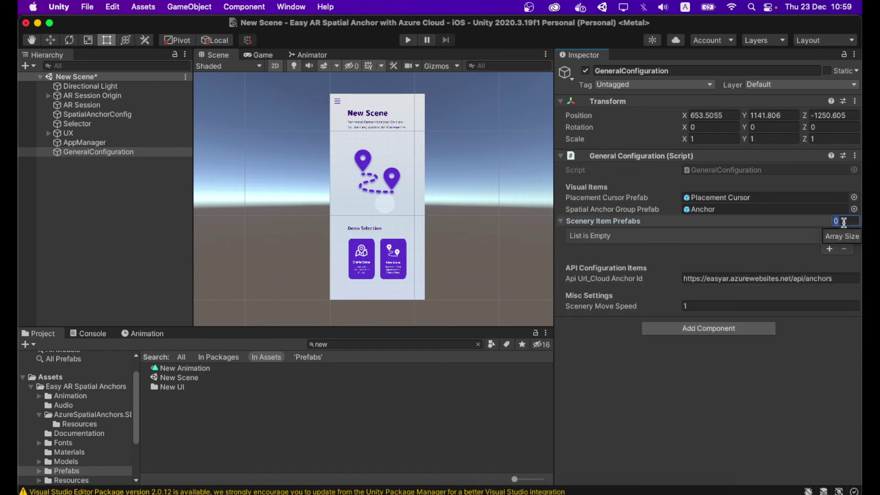
type("1")
key("Return")
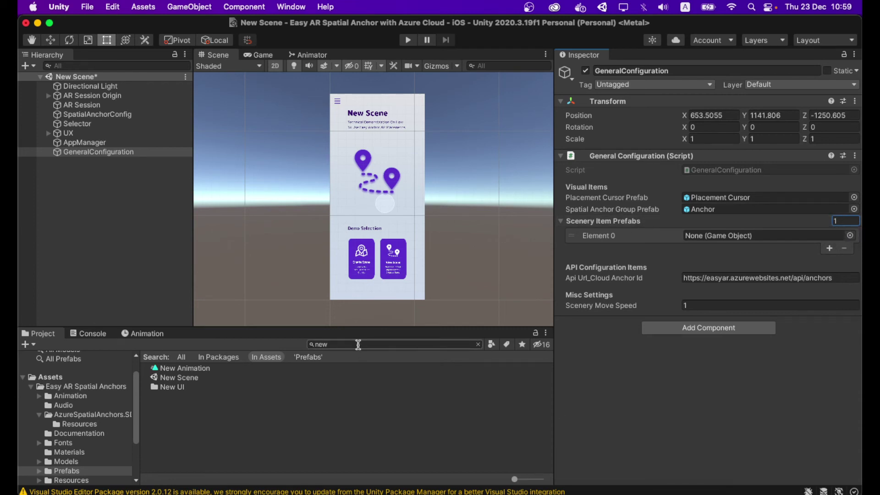
Clear the asset search and drag the Rocket prefab into Element 0
left_click(480, 344)
left_click(480, 344)
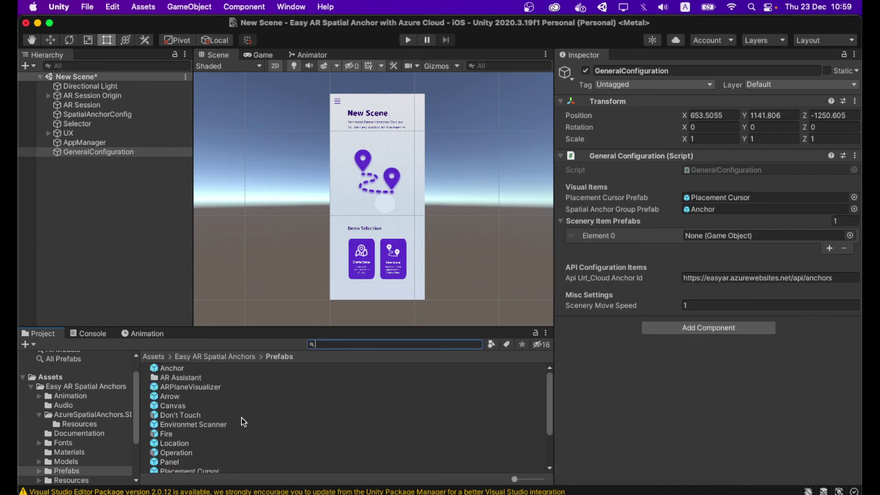
scroll(197, 425, "down", 1)
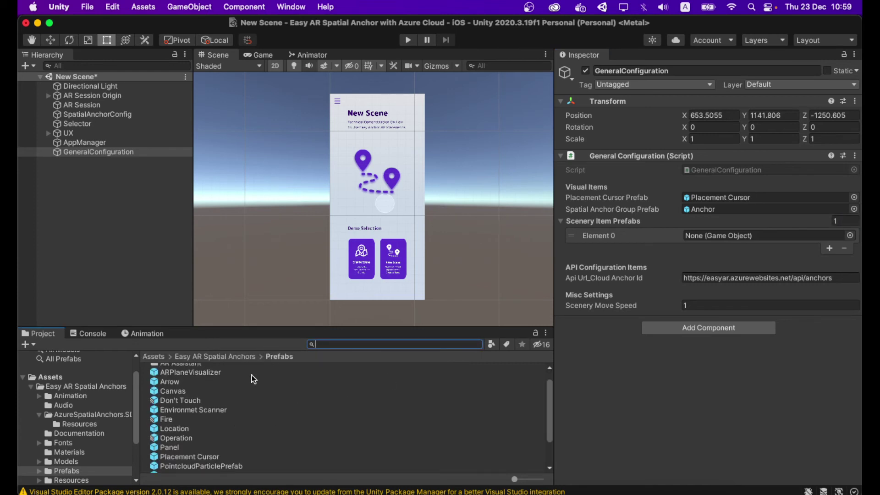
scroll(186, 434, "down", 5)
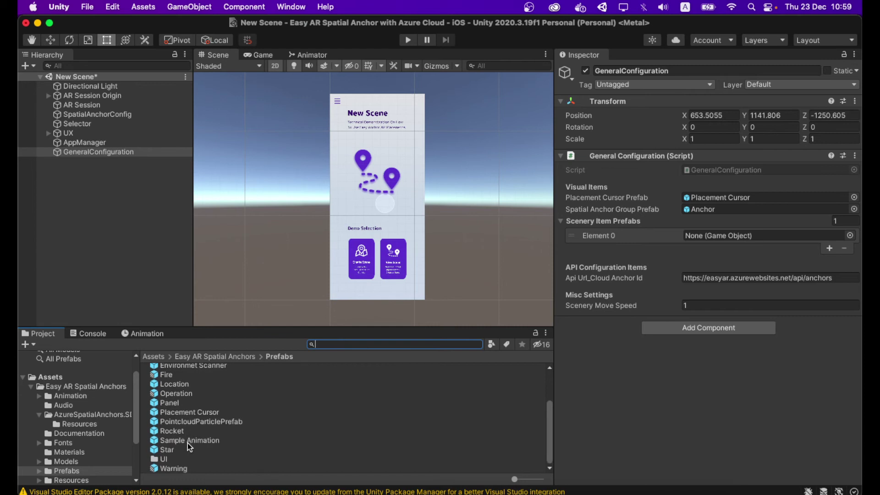
scroll(185, 412, "up", 6)
scroll(183, 410, "down", 6)
left_click_drag(178, 429, 698, 237)
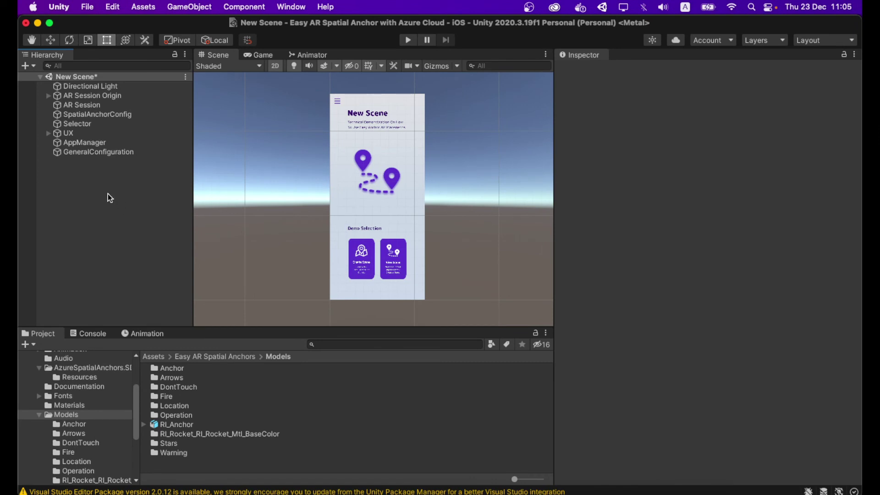
Create an empty Rocket object reset to 0, 0, 0 and nest the RI_Rocket model inside it
right_click(78, 179)
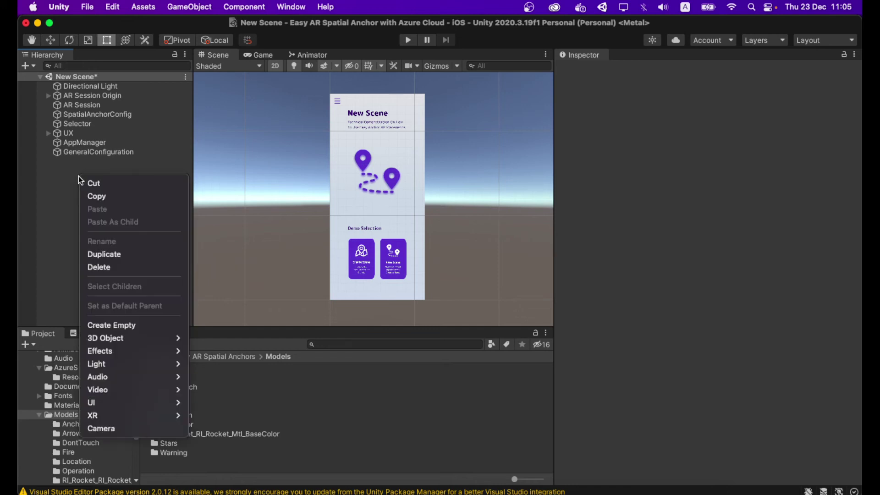
left_click(154, 325)
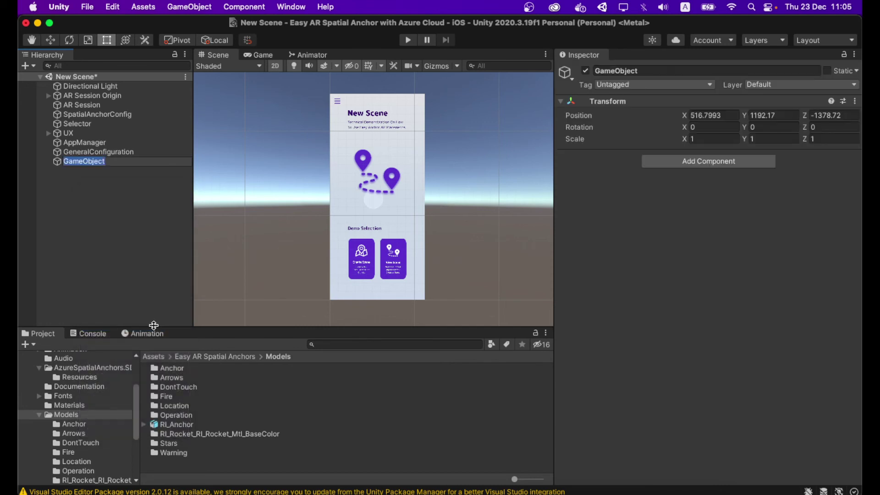
left_click(665, 71)
type("Roc")
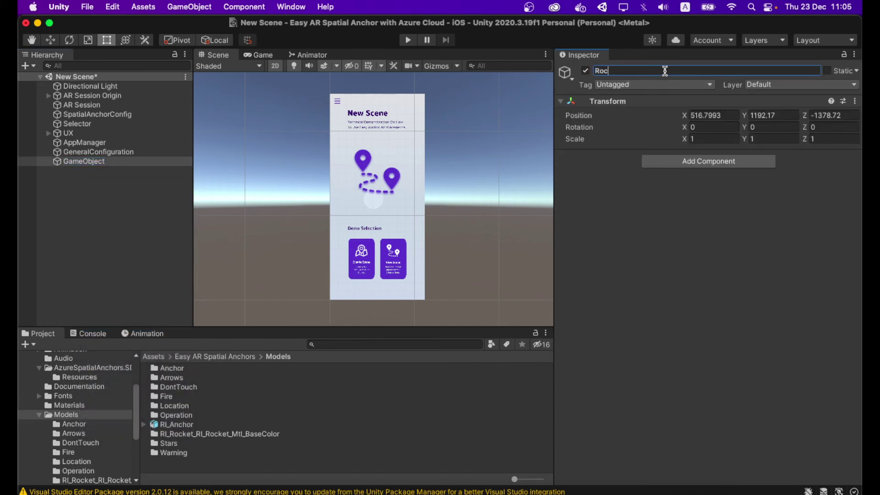
type("ket")
key("Return")
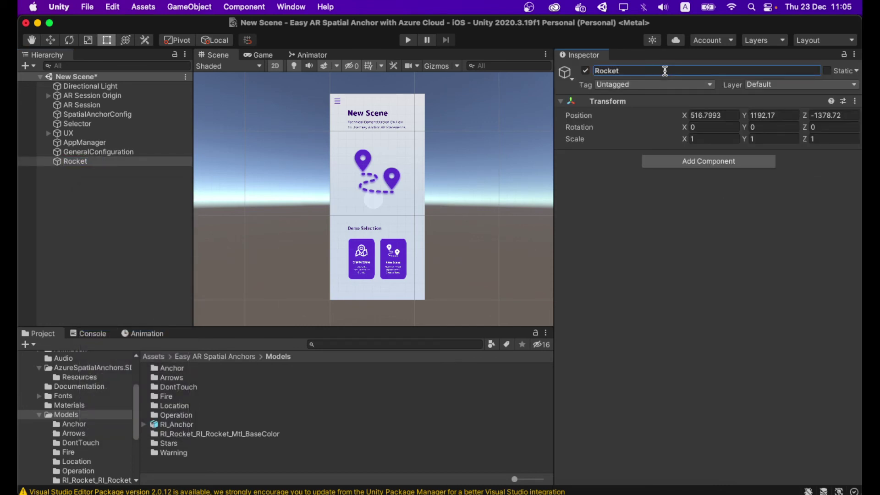
left_click(854, 101)
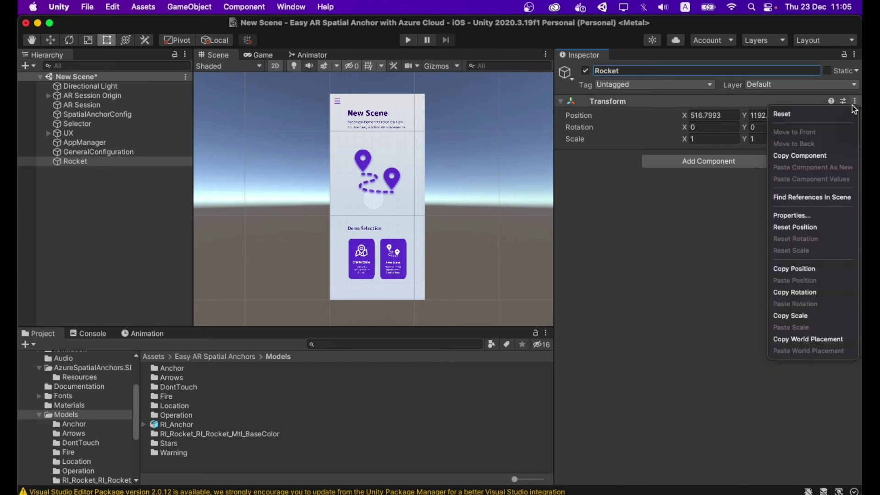
left_click(849, 113)
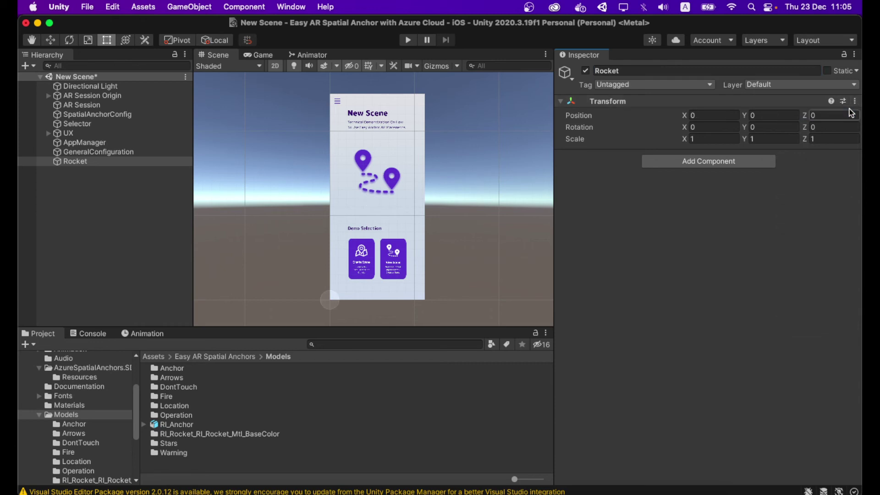
double_click(201, 434)
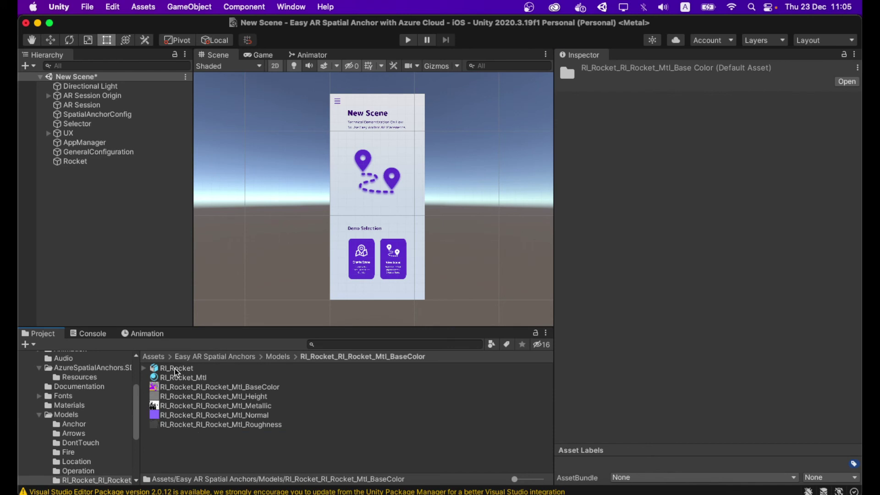
left_click_drag(175, 369, 74, 164)
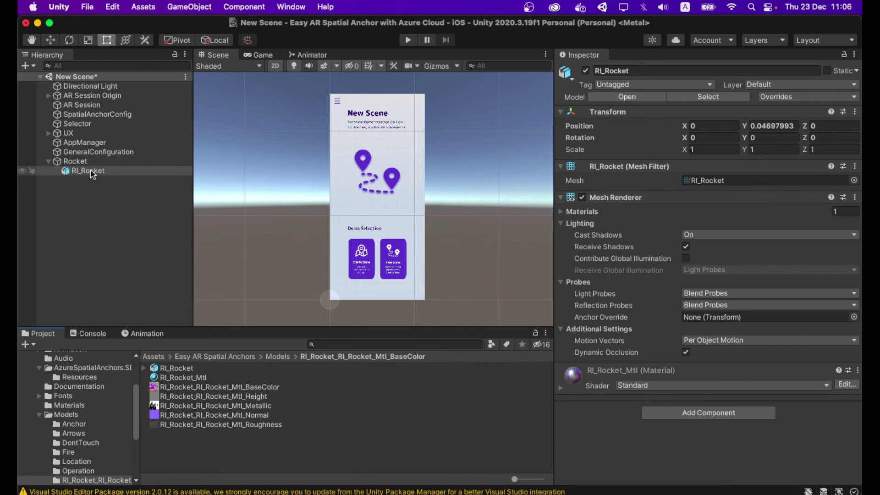
Select Rocket and add a Box Collider component to it via the 'bo' search
left_click(78, 162)
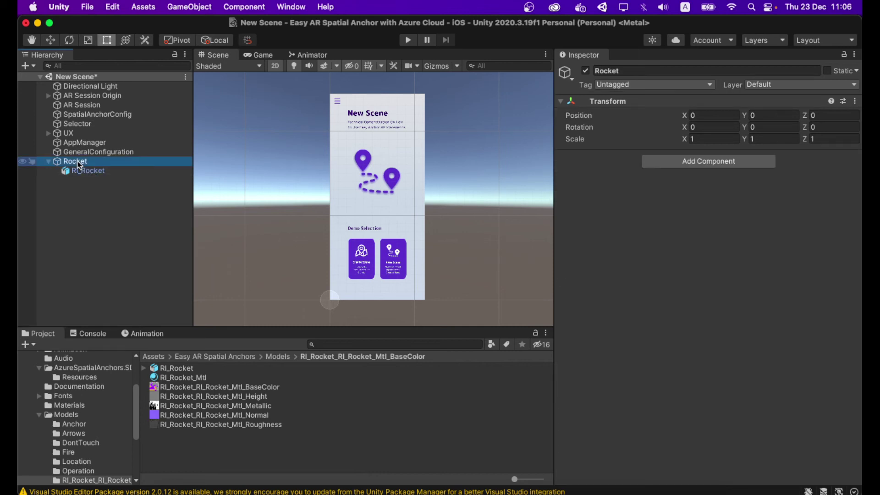
left_click(702, 161)
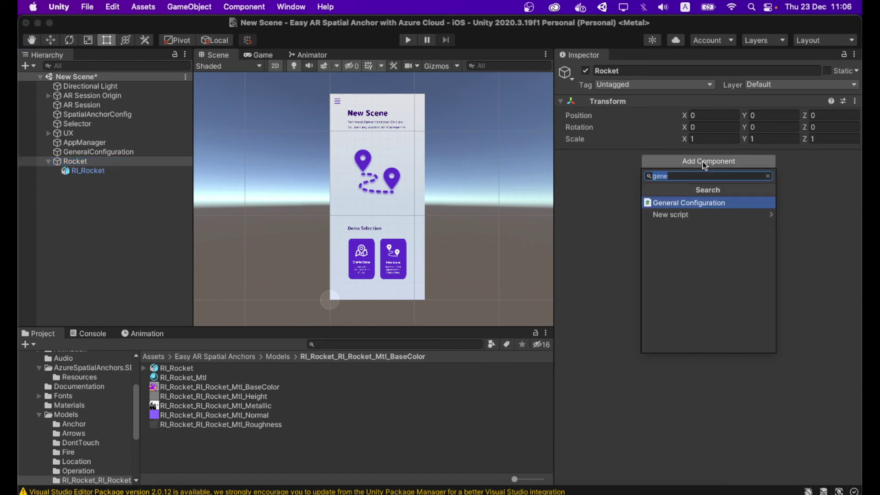
type("bo")
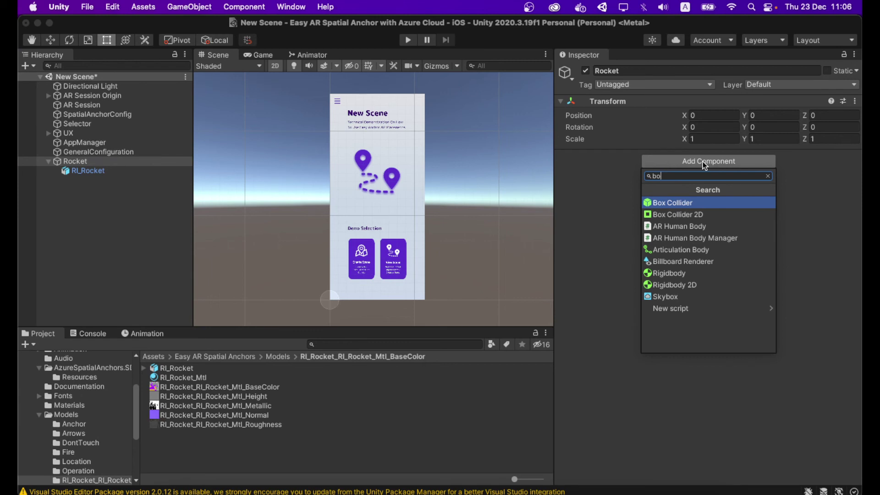
left_click(727, 201)
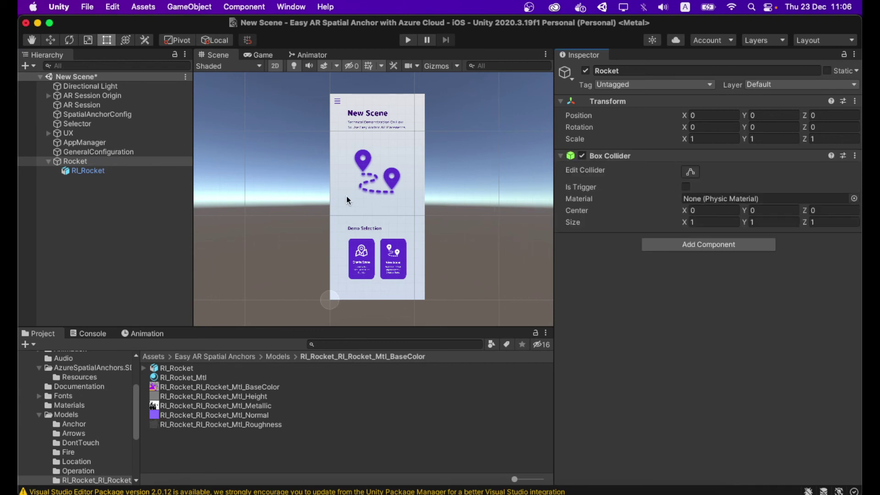
Frame the rocket, enable collider editing and shrink the collider's depth
double_click(73, 161)
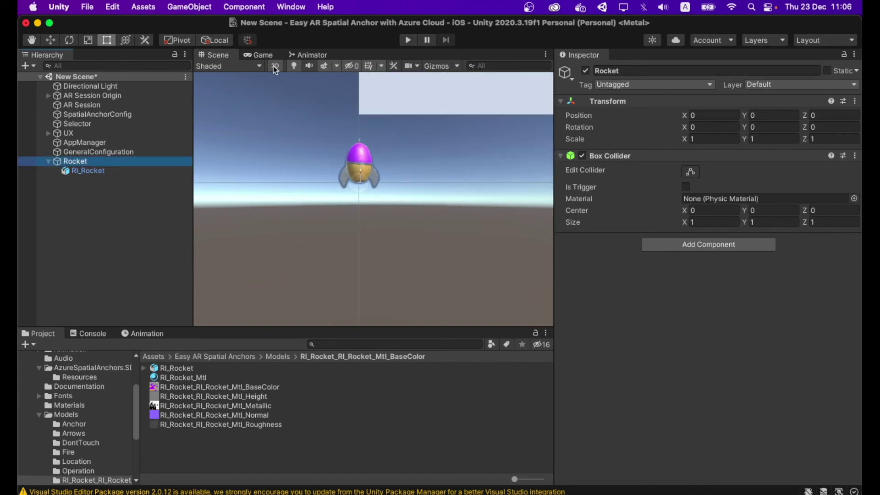
left_click_drag(375, 209, 460, 222, "alt")
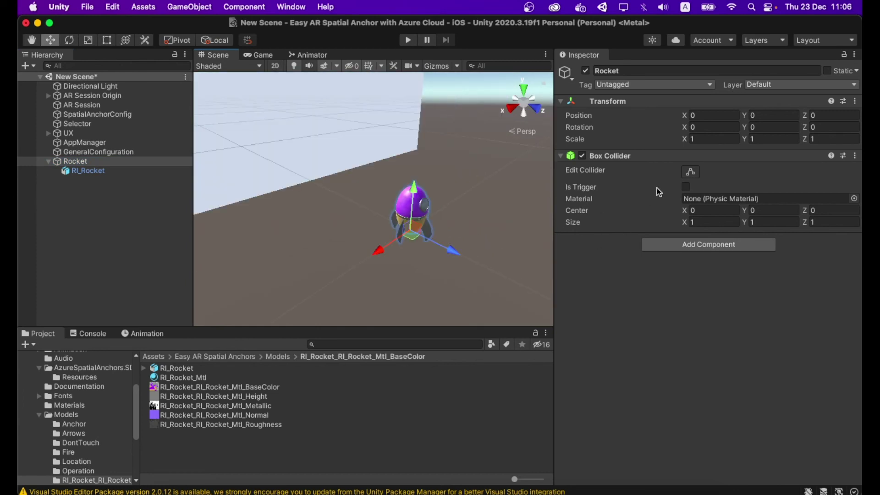
left_click(691, 173)
scroll(436, 224, "down", 5)
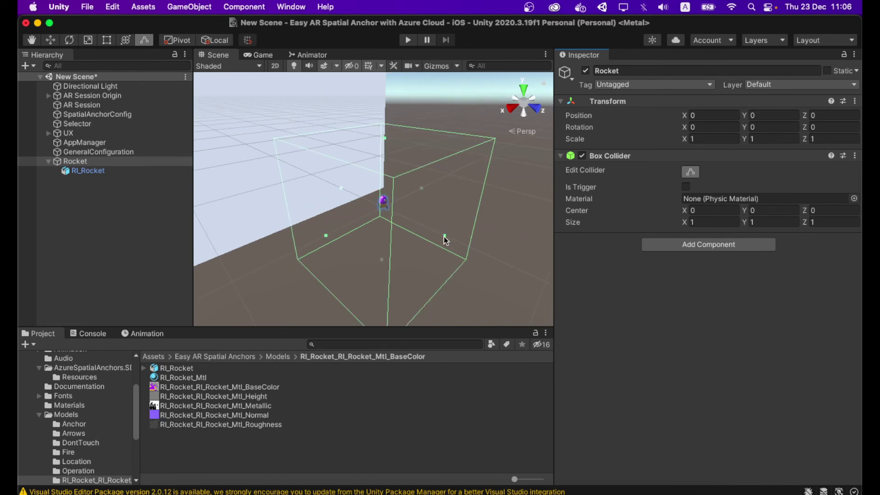
left_click_drag(445, 236, 402, 188)
Fit the collider in Top and Front views to roughly 0.217, 0.271, 0.212, center Y 0.135
left_click(523, 88)
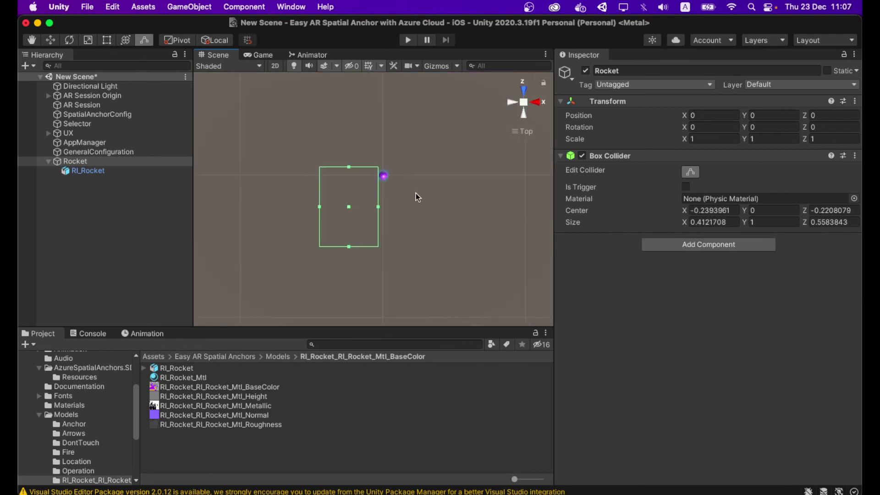
left_click_drag(319, 206, 380, 206)
left_click_drag(384, 246, 384, 177)
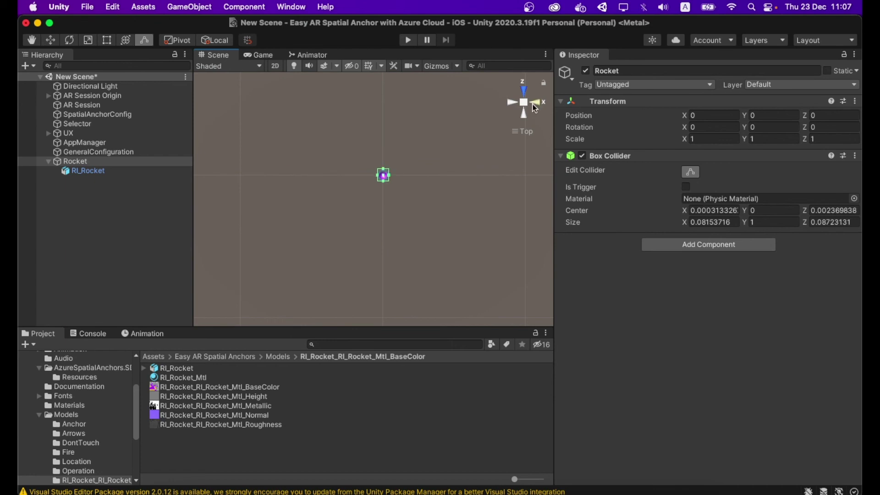
left_click(523, 89)
left_click_drag(366, 130, 366, 180)
left_click_drag(364, 268, 364, 200)
left_click(512, 130)
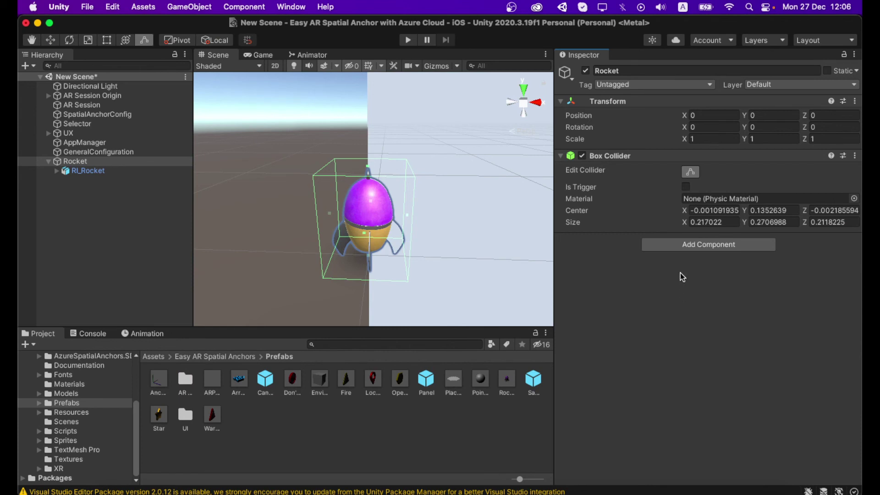
Add the Scenery Item Prefab Details component to Rocket by searching 'sce' in Add Component
left_click(680, 246)
type("sce")
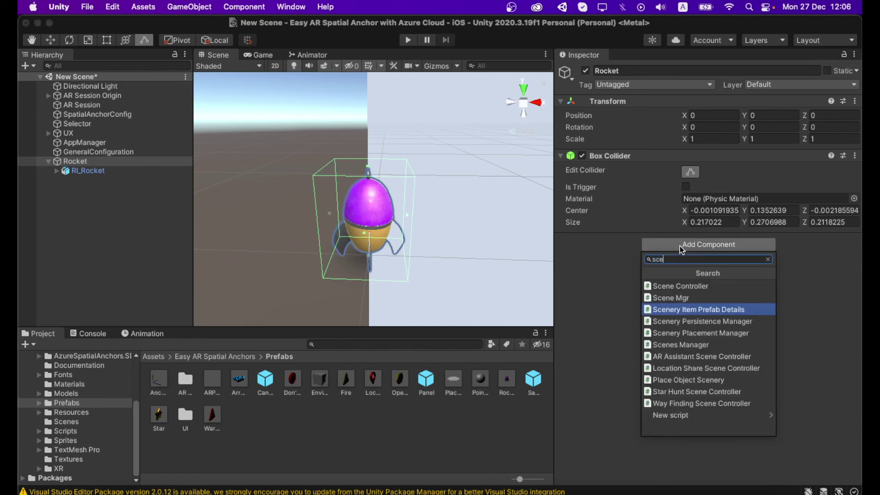
left_click(710, 310)
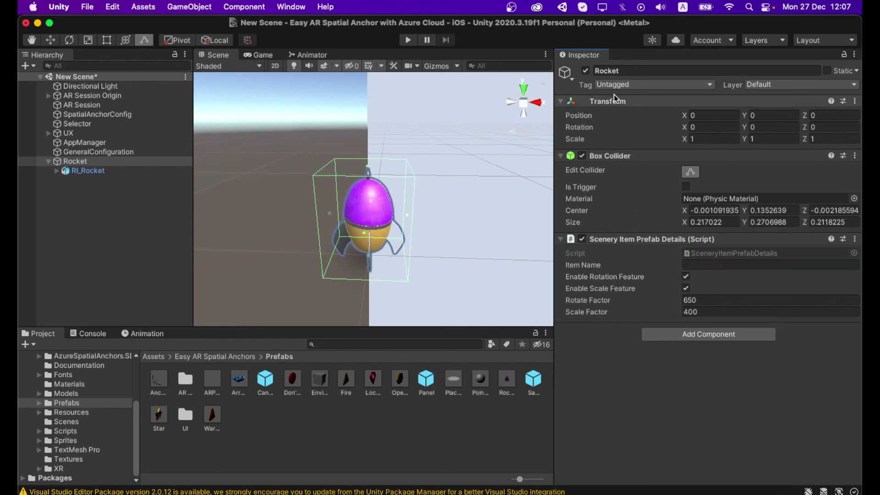
Paste 'Rocket' into the Item Name field and drag Rocket into the Prefabs folder as a prefab
left_click(626, 71)
key("super+c")
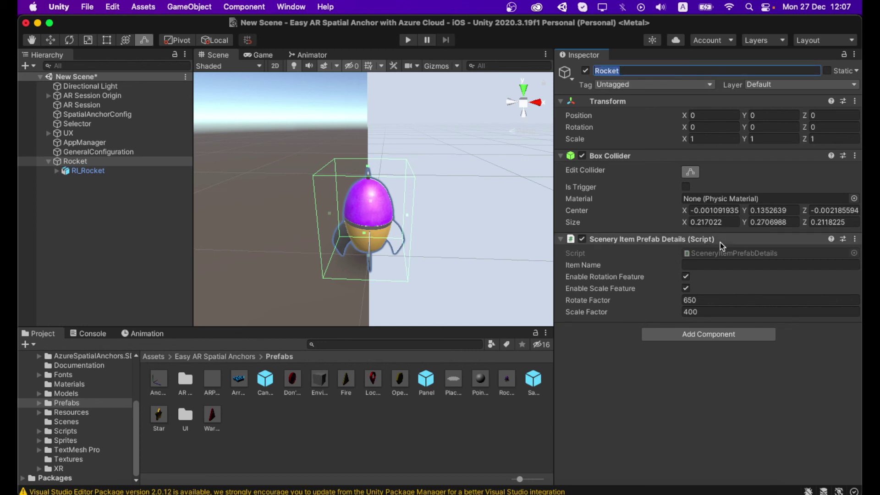
left_click(705, 266)
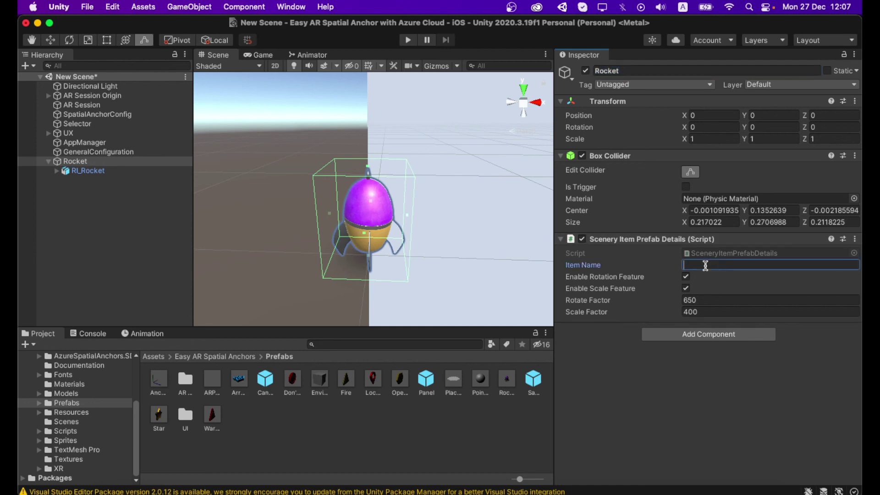
key("super+v")
left_click(774, 400)
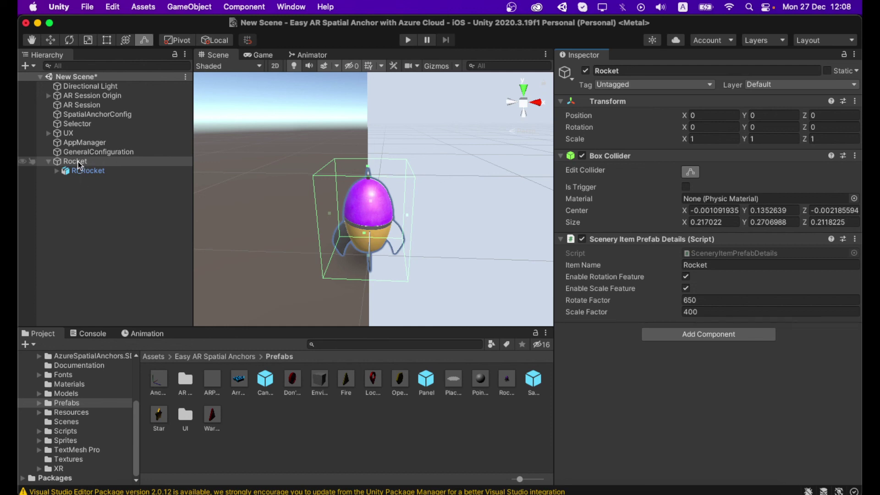
left_click_drag(79, 165, 275, 426)
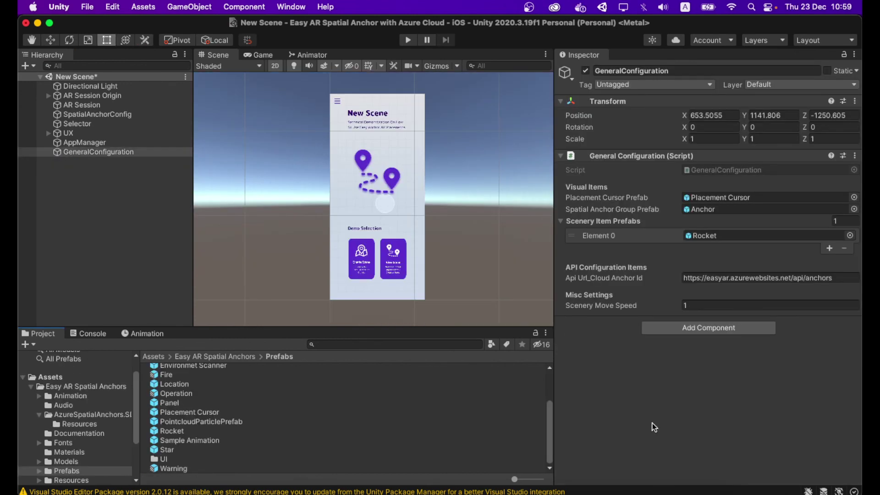
In Build Settings, remove all six scenes, add New Scene as scene 0, and start the iOS build
left_click(87, 7)
left_click(133, 160)
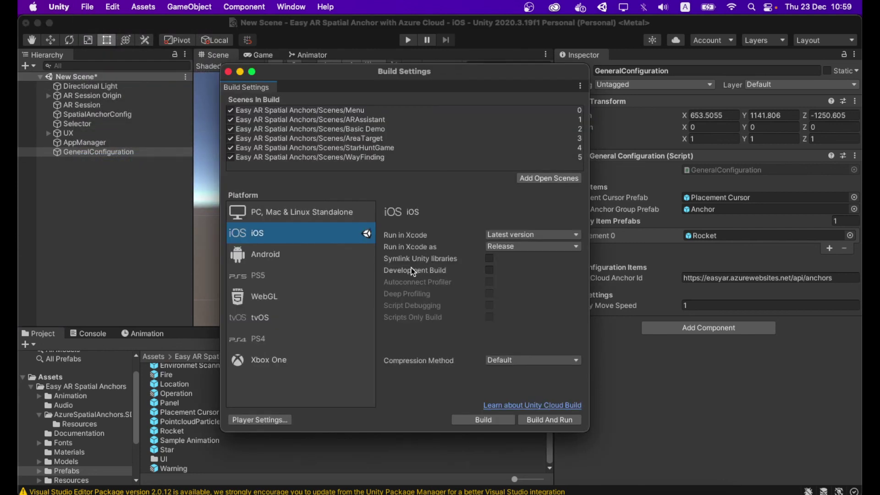
left_click(304, 157)
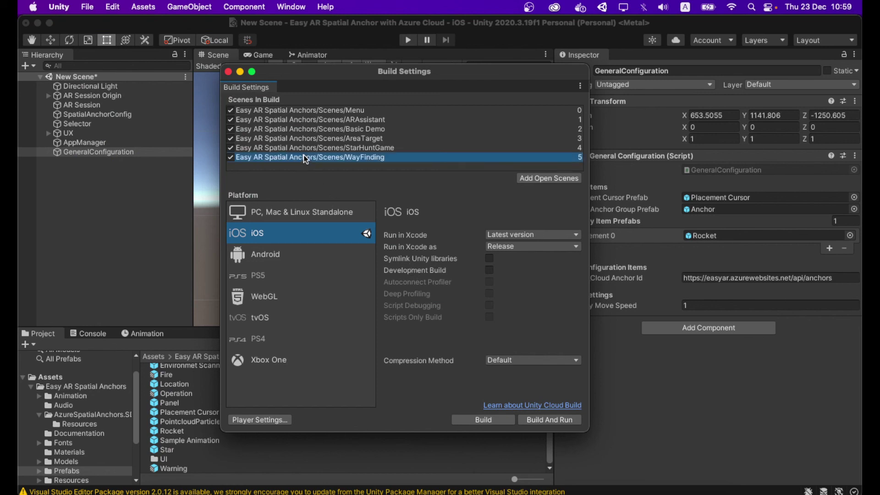
left_click(299, 112, "shift")
right_click(300, 111)
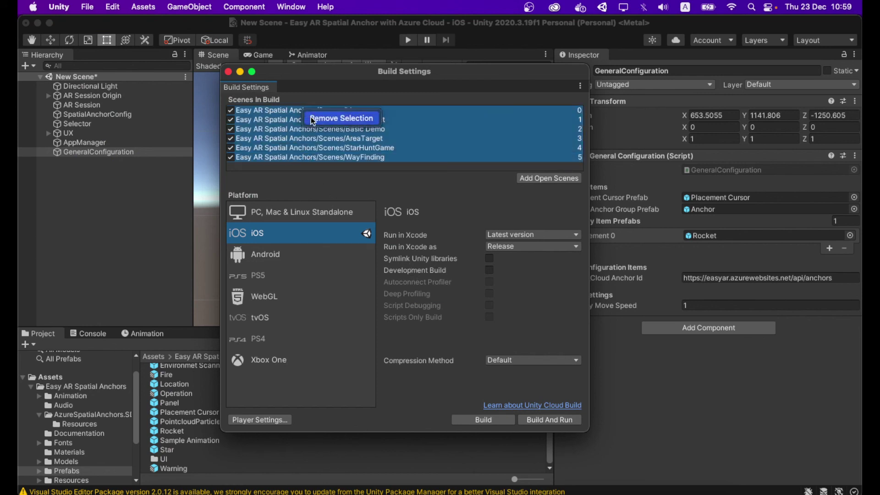
left_click(311, 118)
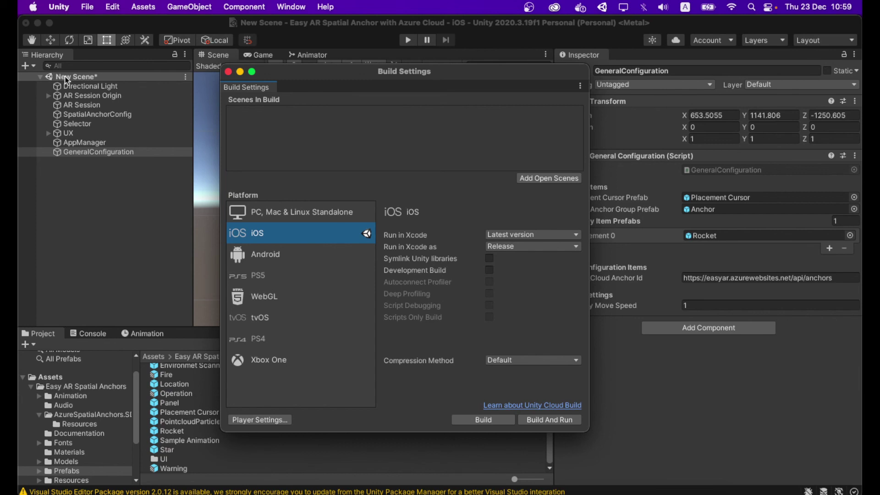
left_click_drag(66, 79, 316, 132)
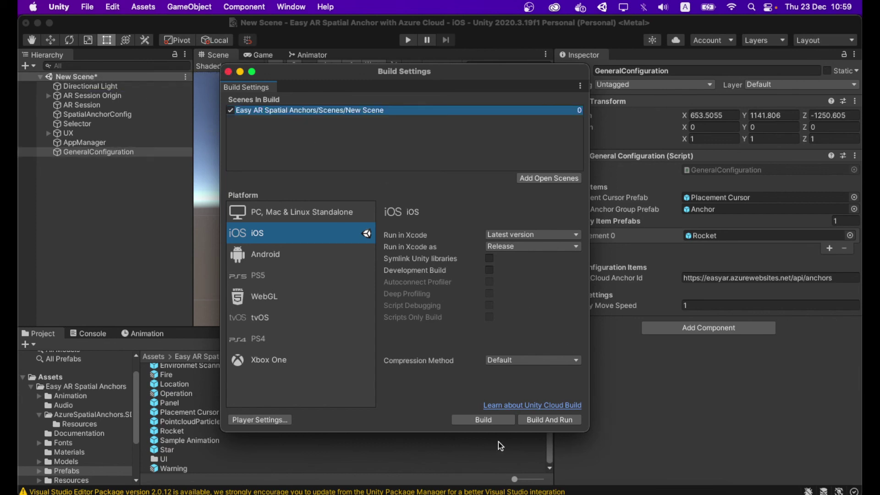
left_click(479, 423)
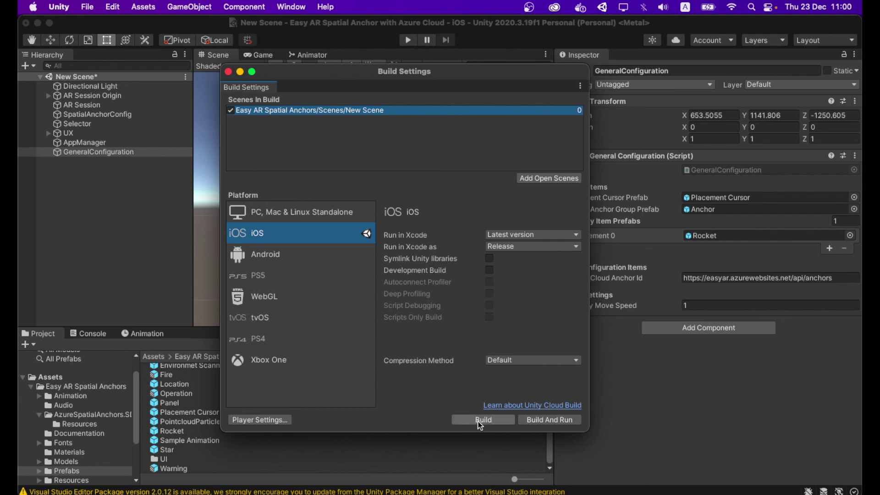